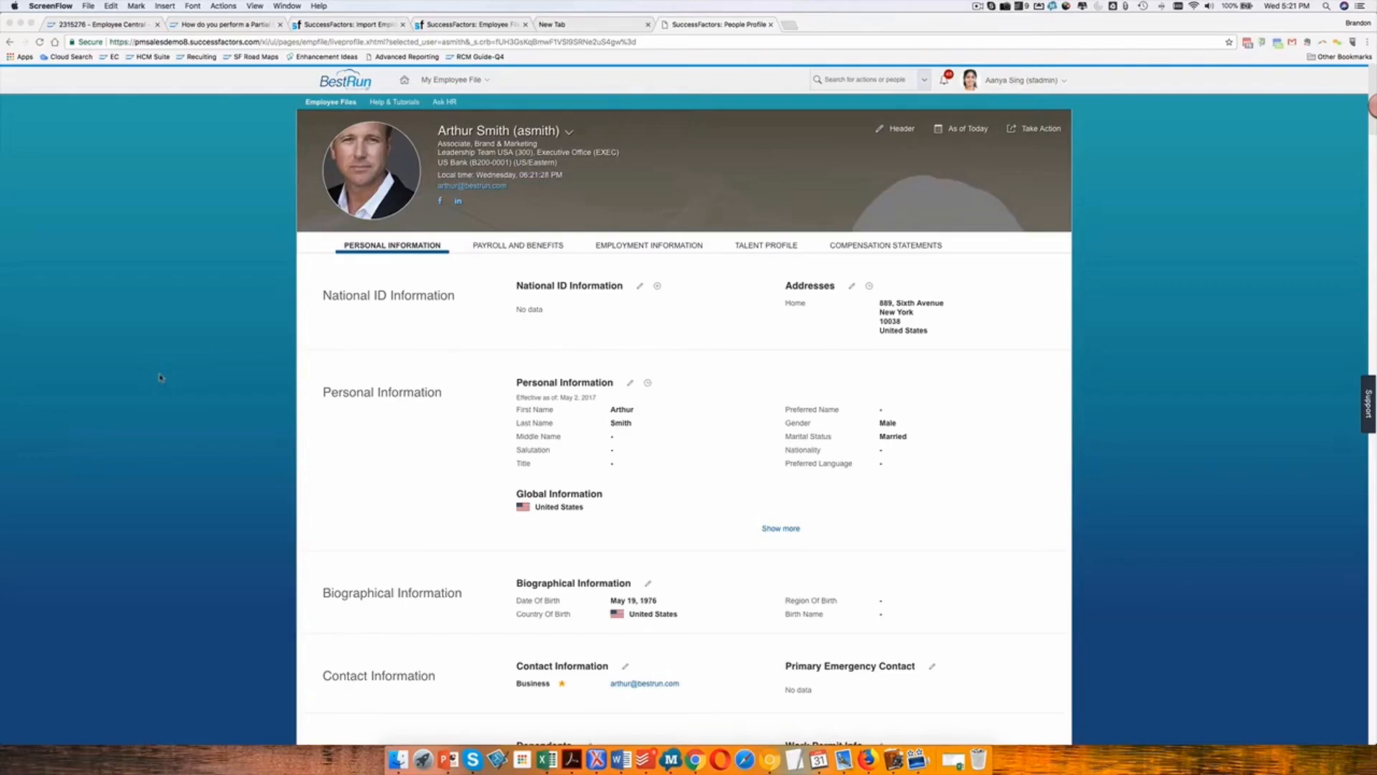
# Search the actions for "import employee data" and open the Import Employee Data page.
pyautogui.scroll(-3, 335, 339)
pyautogui.scroll(-15, 335, 338)
pyautogui.scroll(-5, 335, 338)
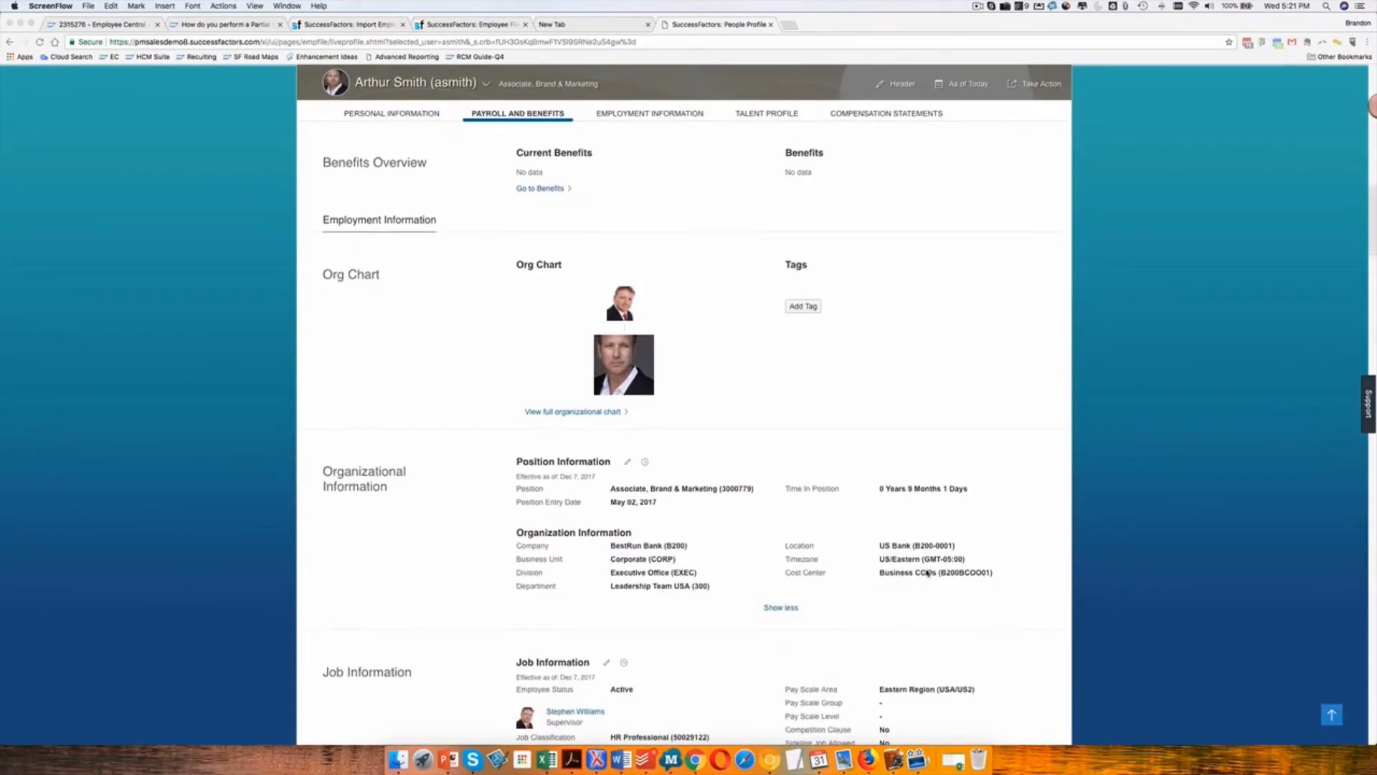
pyautogui.scroll(15, 927, 572)
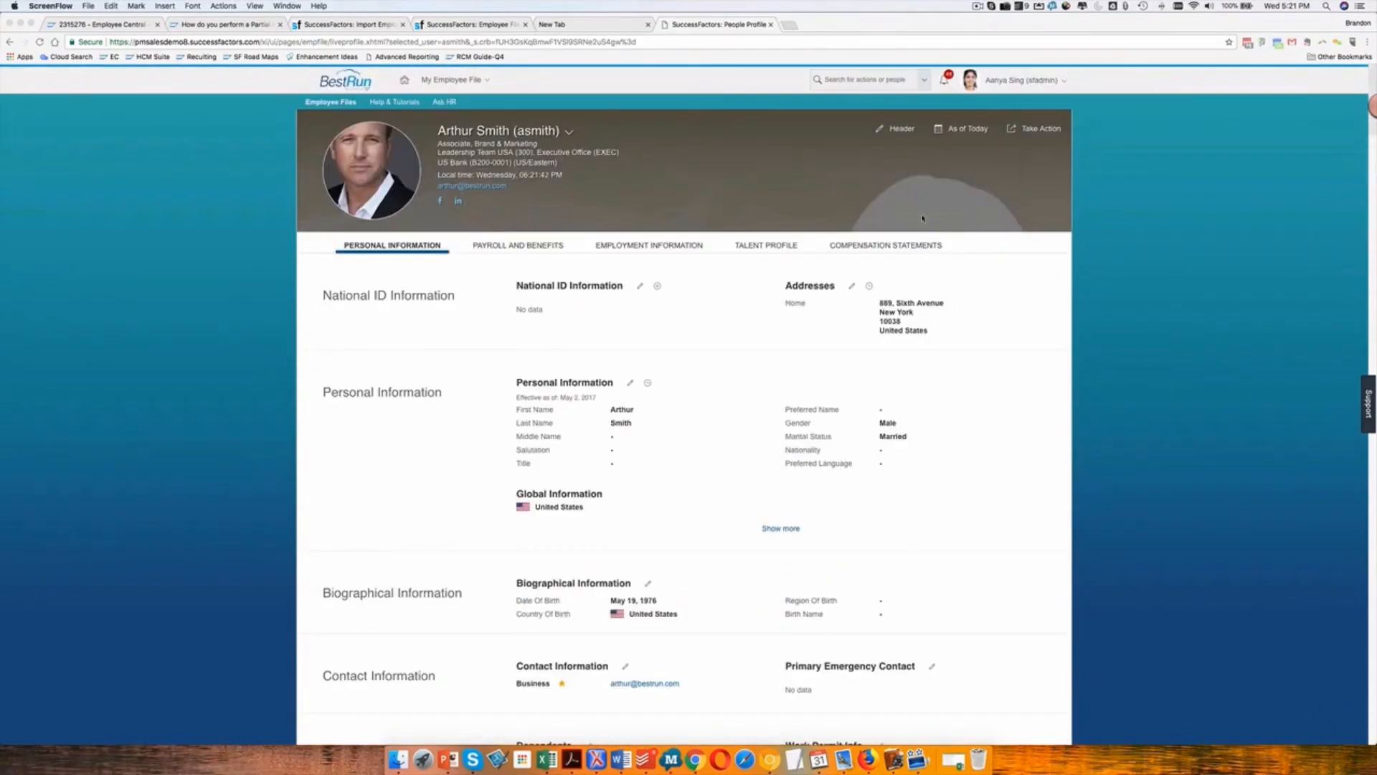
pyautogui.click(859, 91)
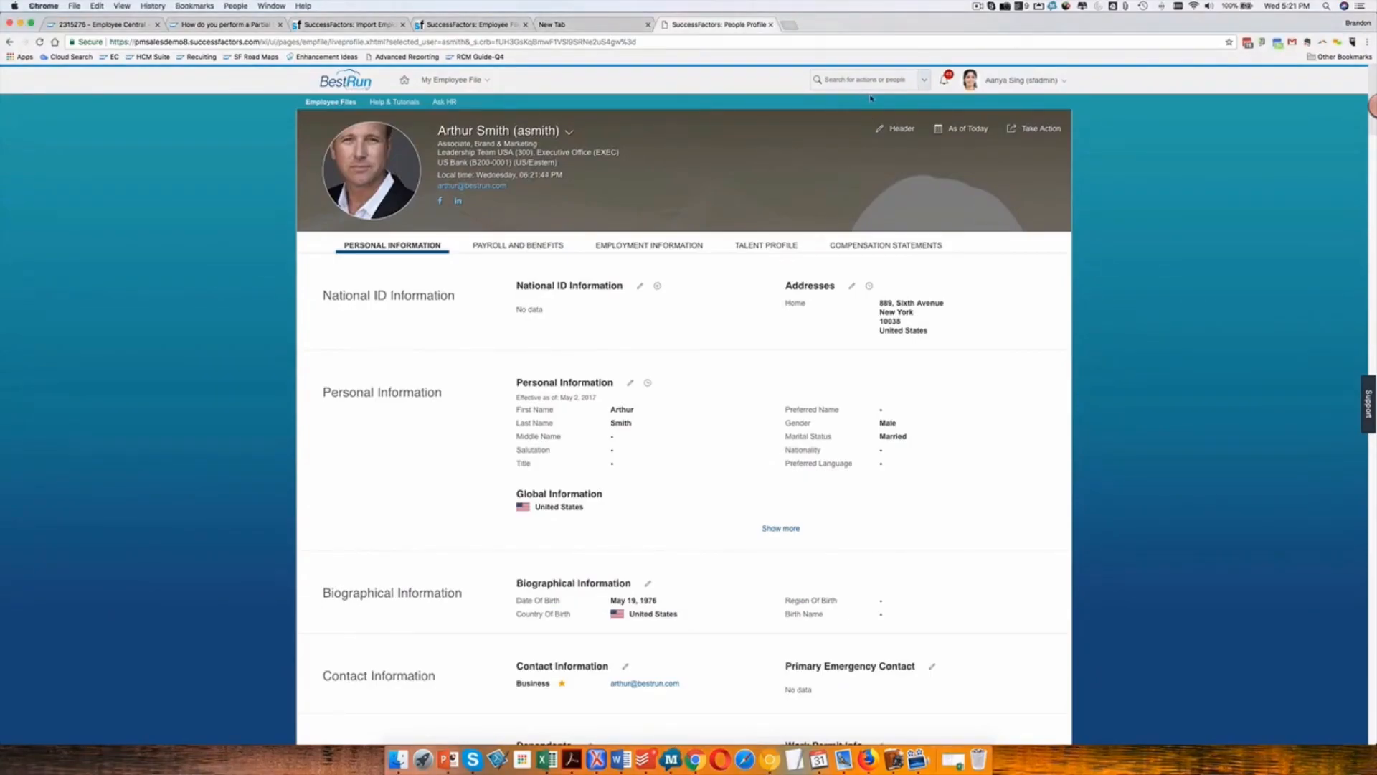
pyautogui.click(863, 75)
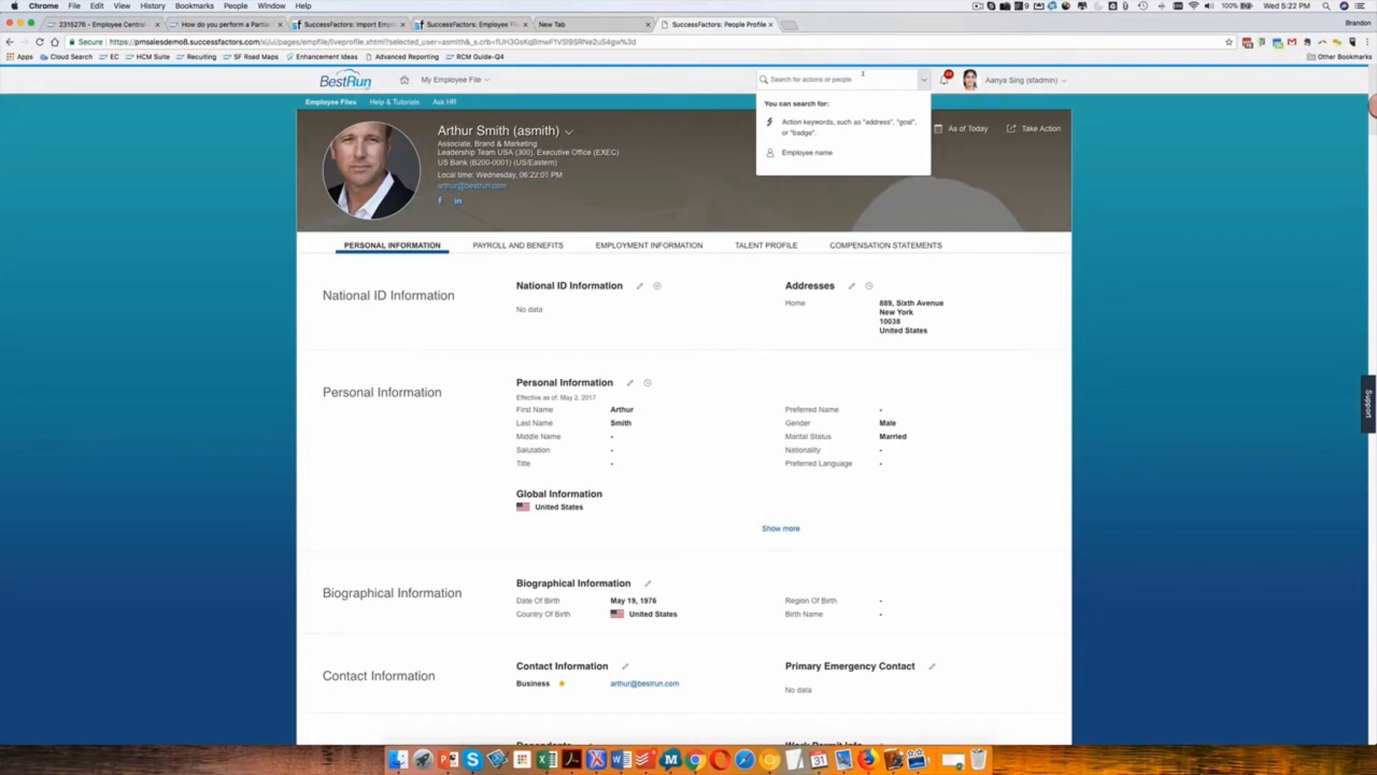
pyautogui.write('import employee da')
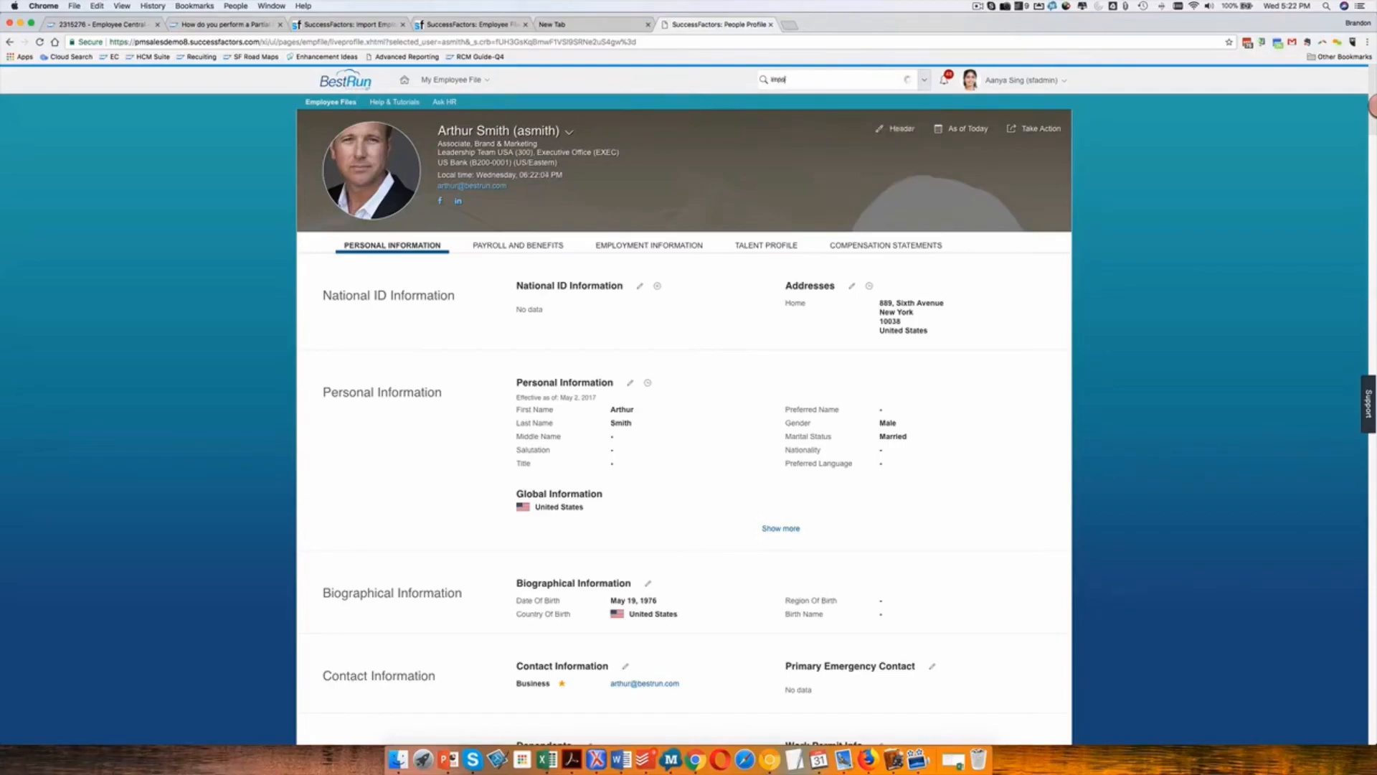
pyautogui.write('ta')
pyautogui.click(827, 101)
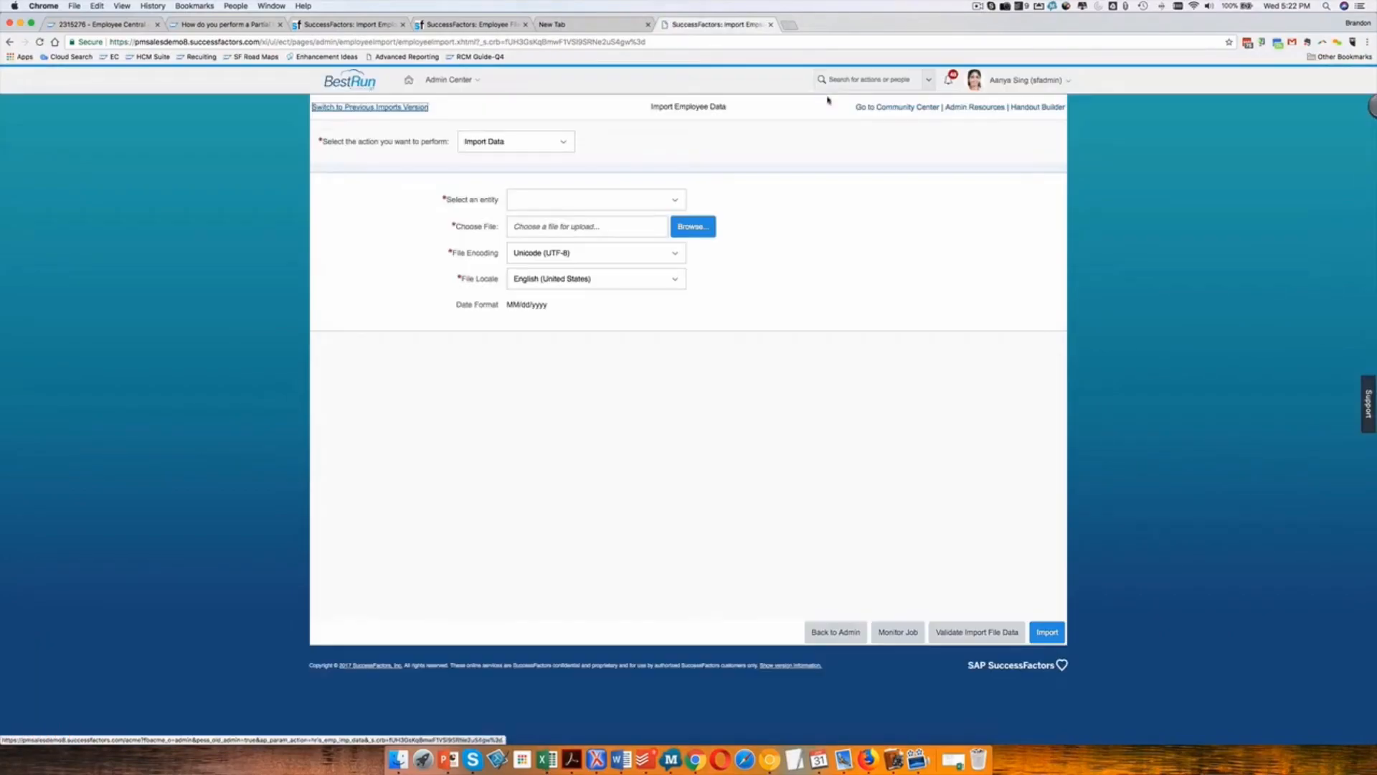
# Set the import action to Download Template and choose Job History as the entity.
pyautogui.click(693, 225)
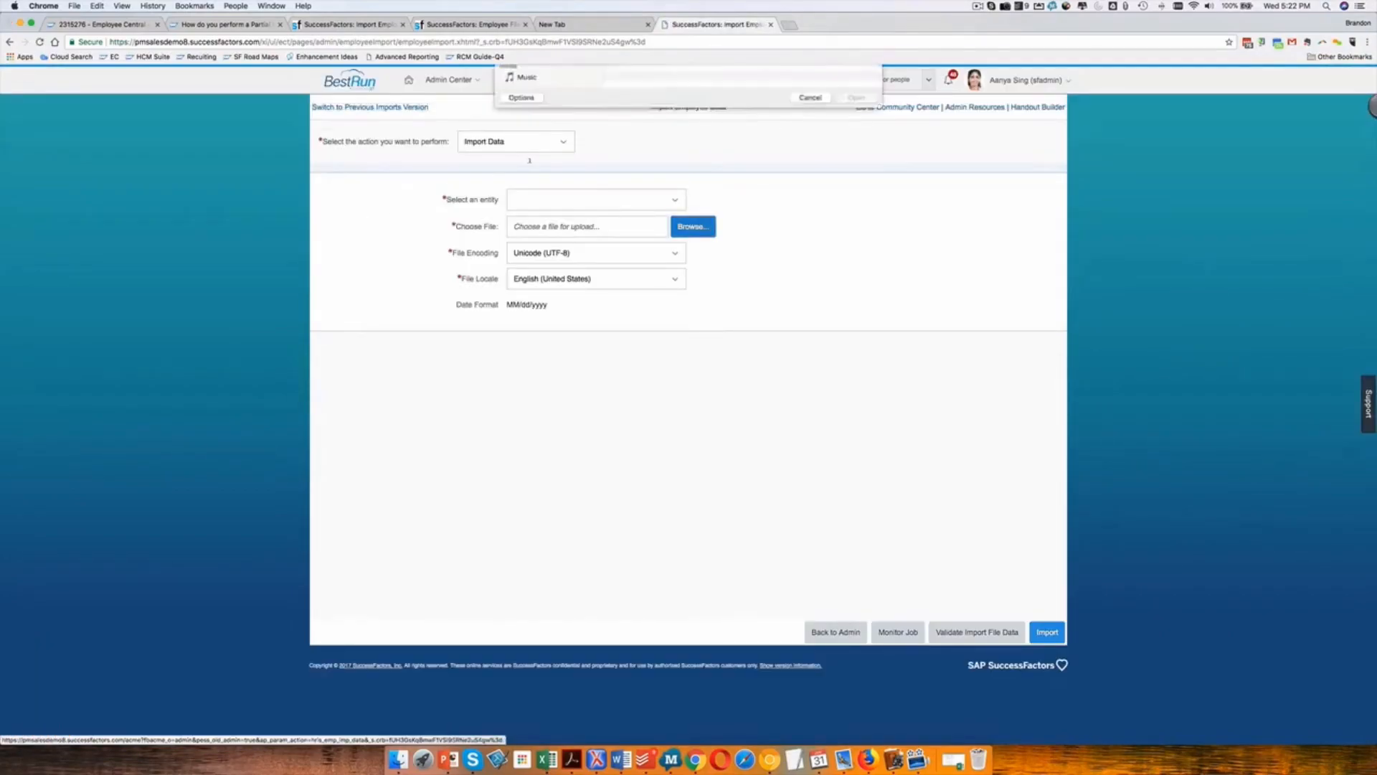
pyautogui.click(811, 308)
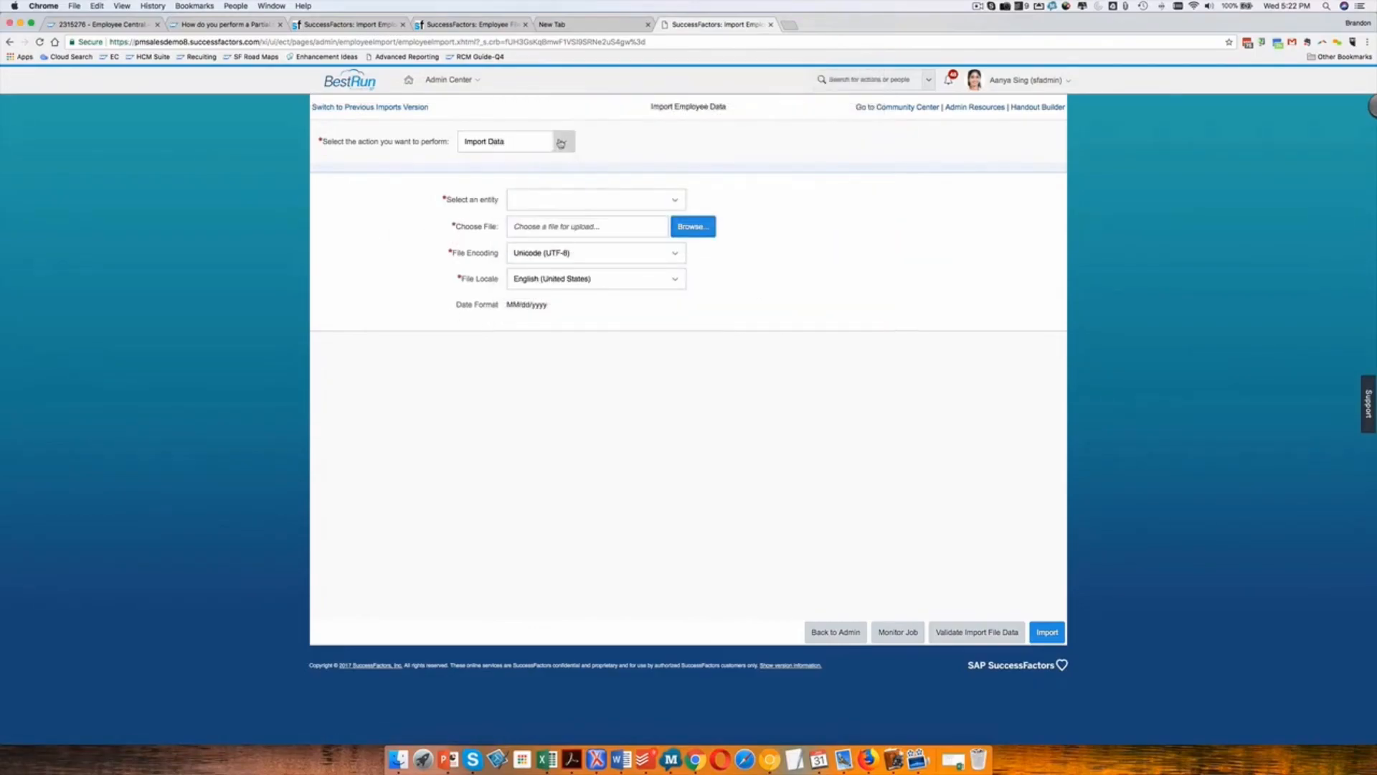
pyautogui.click(561, 143)
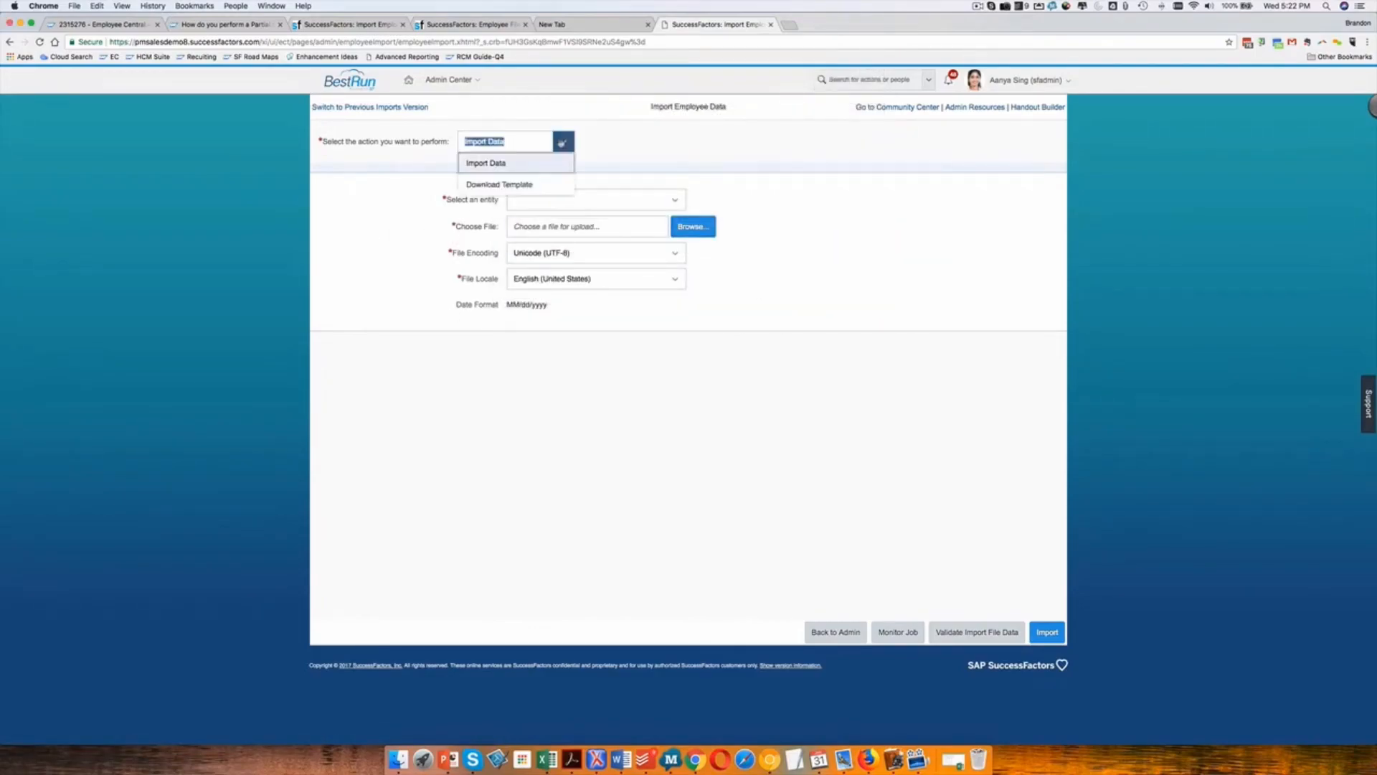
pyautogui.click(494, 185)
pyautogui.click(573, 200)
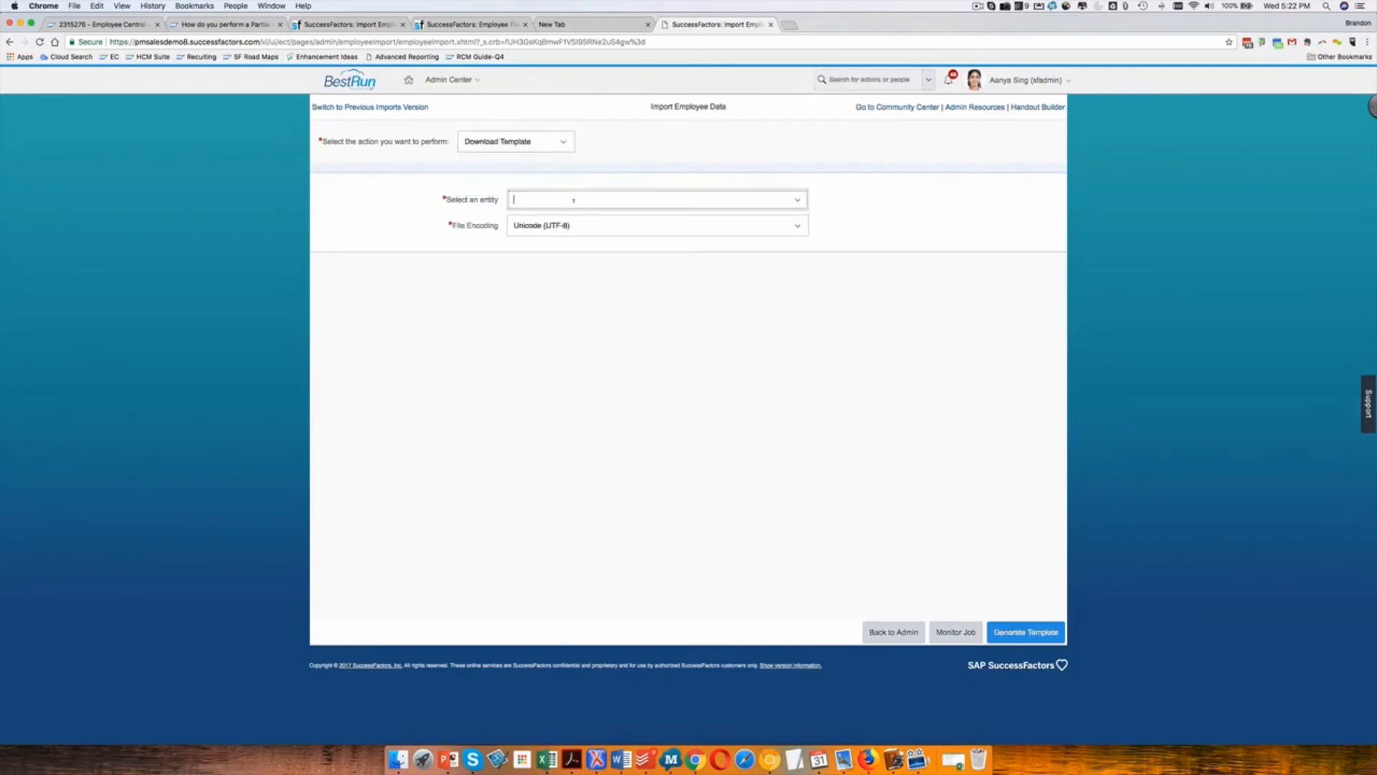
pyautogui.write('Job History')
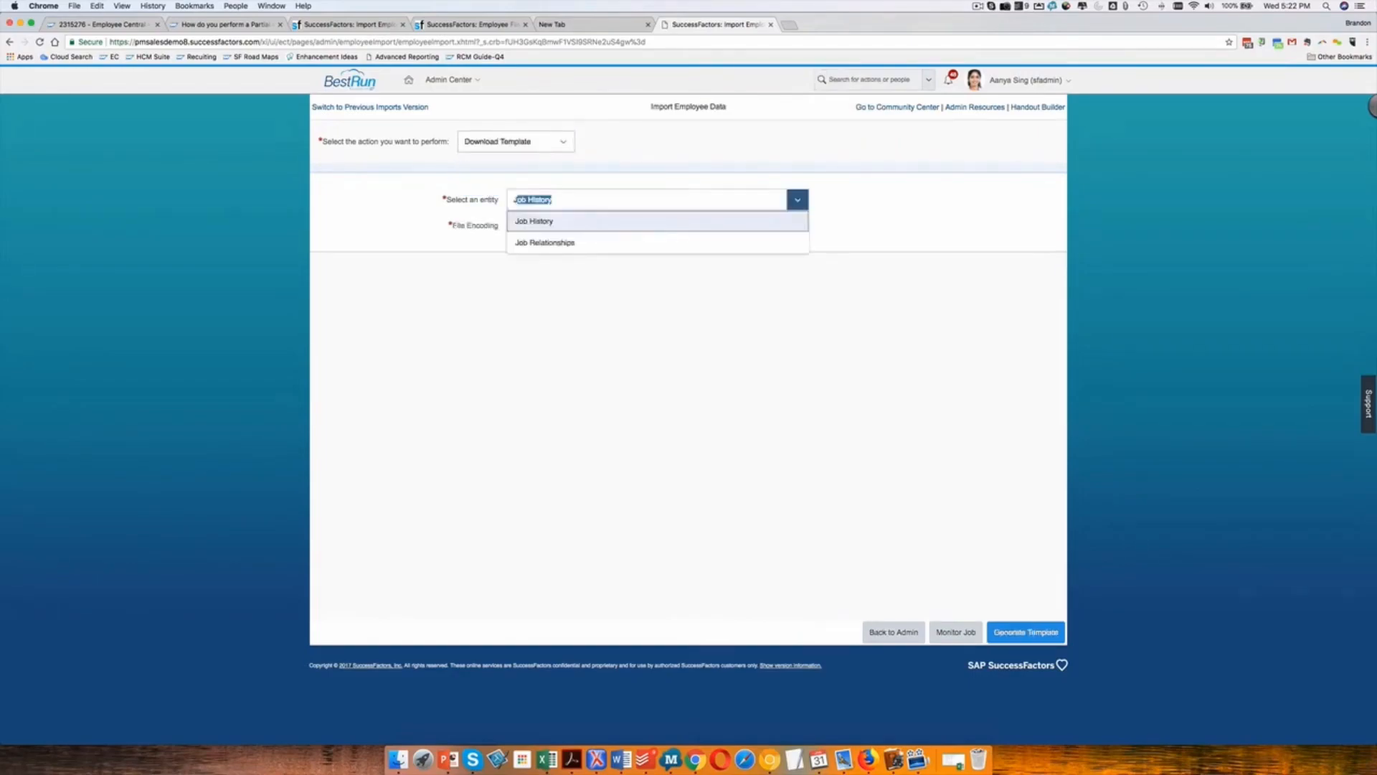
pyautogui.press('Return')
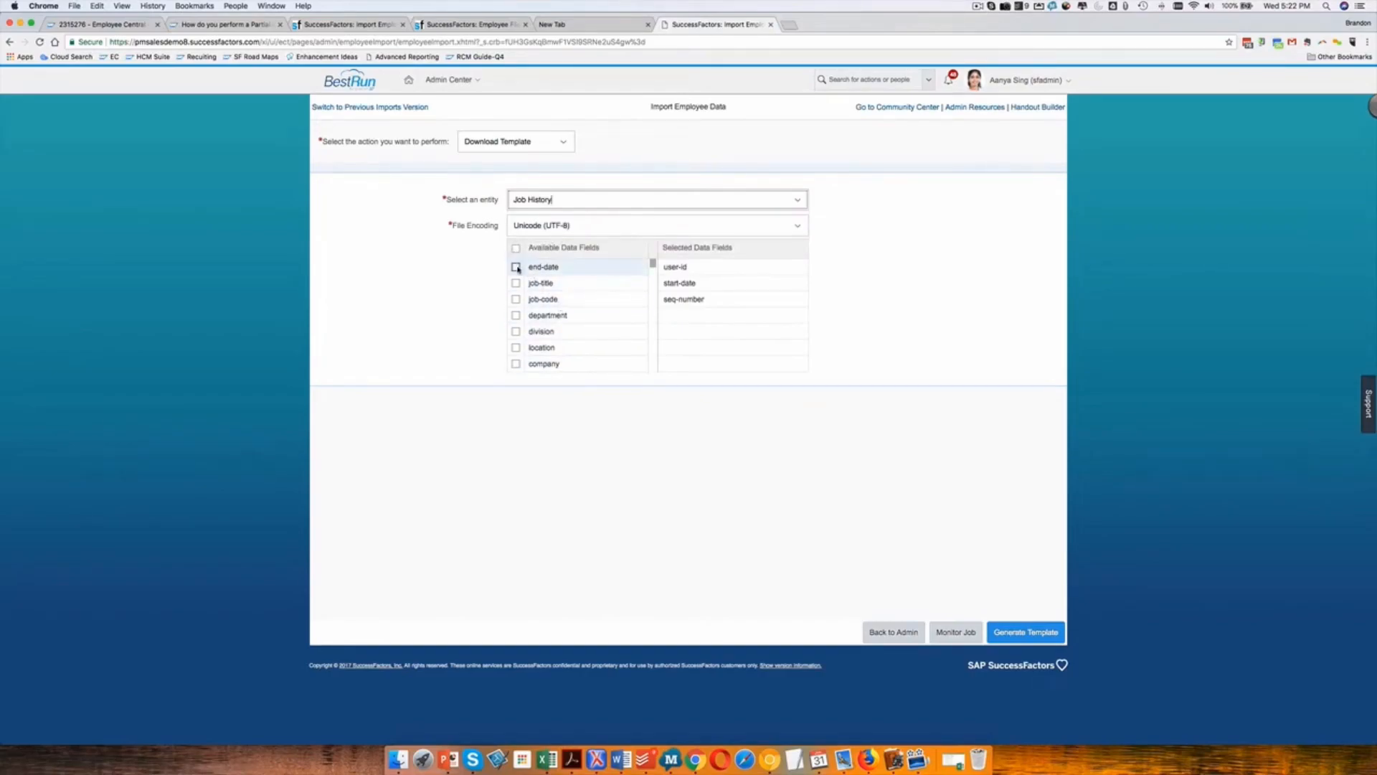
# Add the job-title, job-code, department, division and location fields to the template, leaving end-date unselected.
pyautogui.scroll(-1, 588, 304)
pyautogui.scroll(1, 516, 276)
pyautogui.click(516, 268)
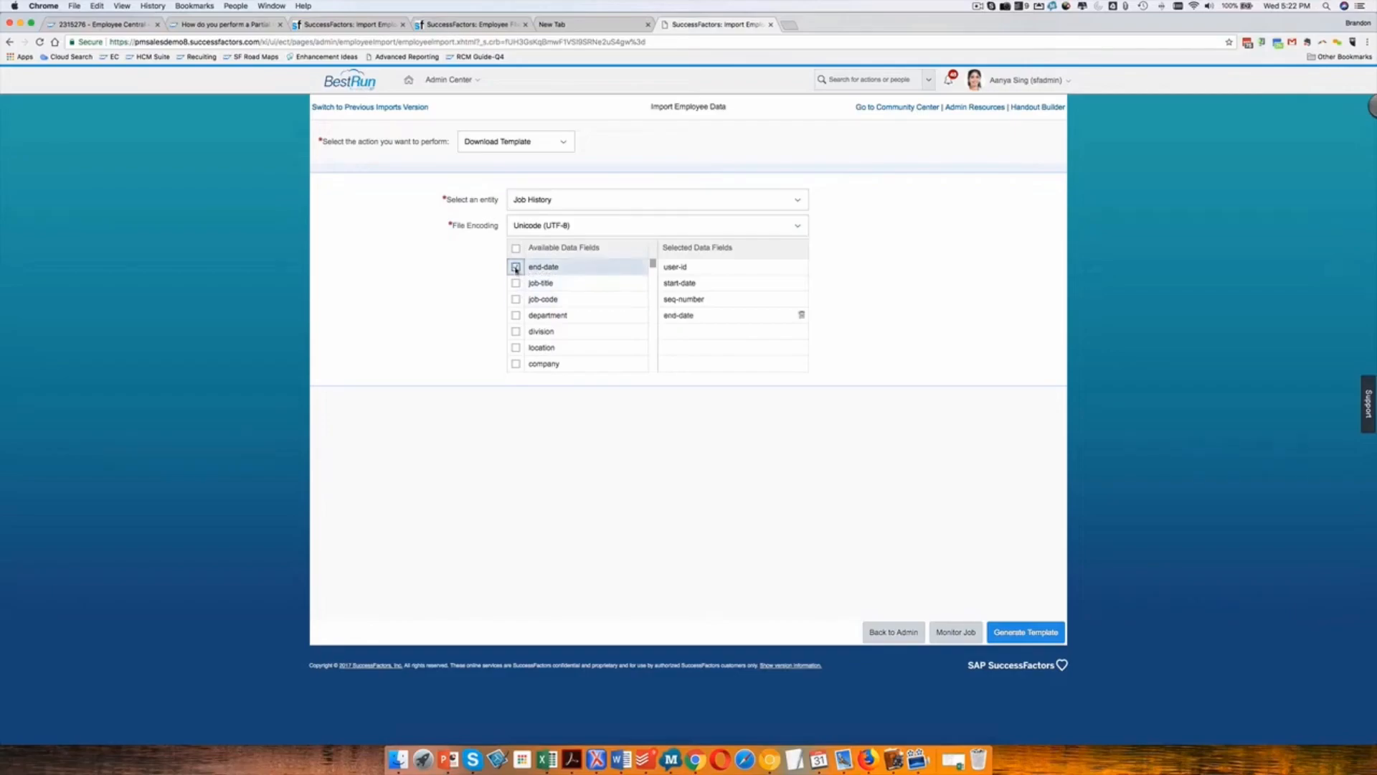
pyautogui.click(515, 267)
pyautogui.click(516, 282)
pyautogui.click(516, 299)
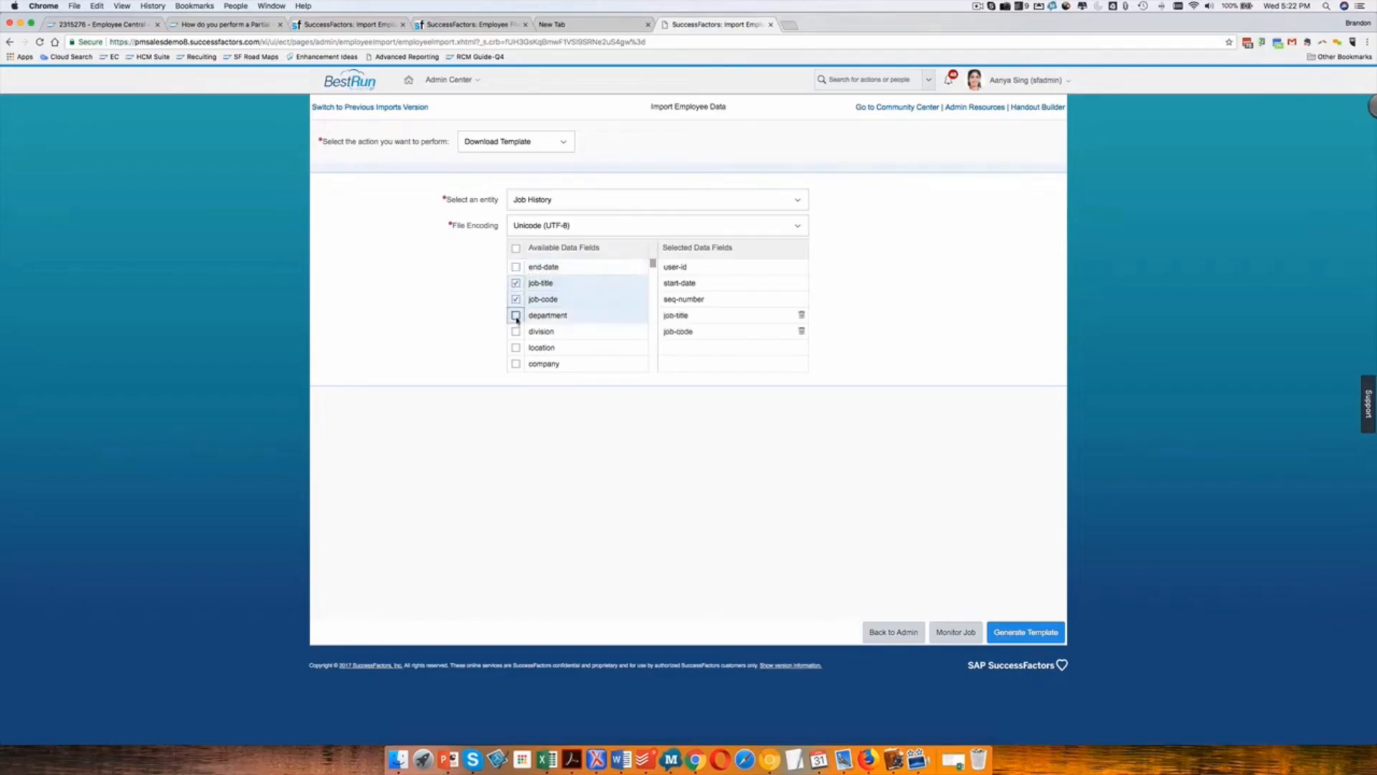
pyautogui.click(516, 315)
pyautogui.click(516, 331)
pyautogui.click(516, 347)
# Add the company, business-unit, cost-center, employee-class, employment-type, fte and regular-temp fields to the template.
pyautogui.scroll(-3, 516, 347)
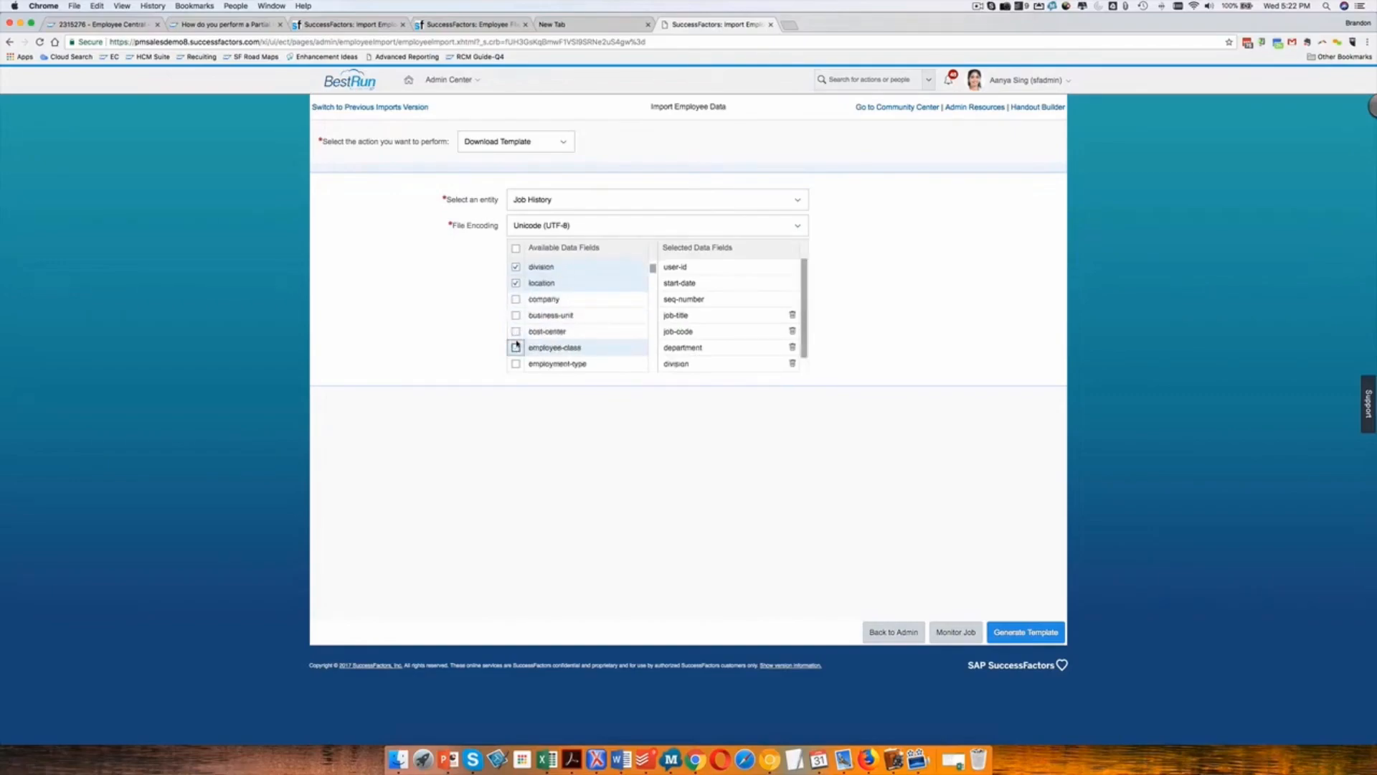
pyautogui.click(516, 331)
pyautogui.click(516, 315)
pyautogui.scroll(-3, 516, 319)
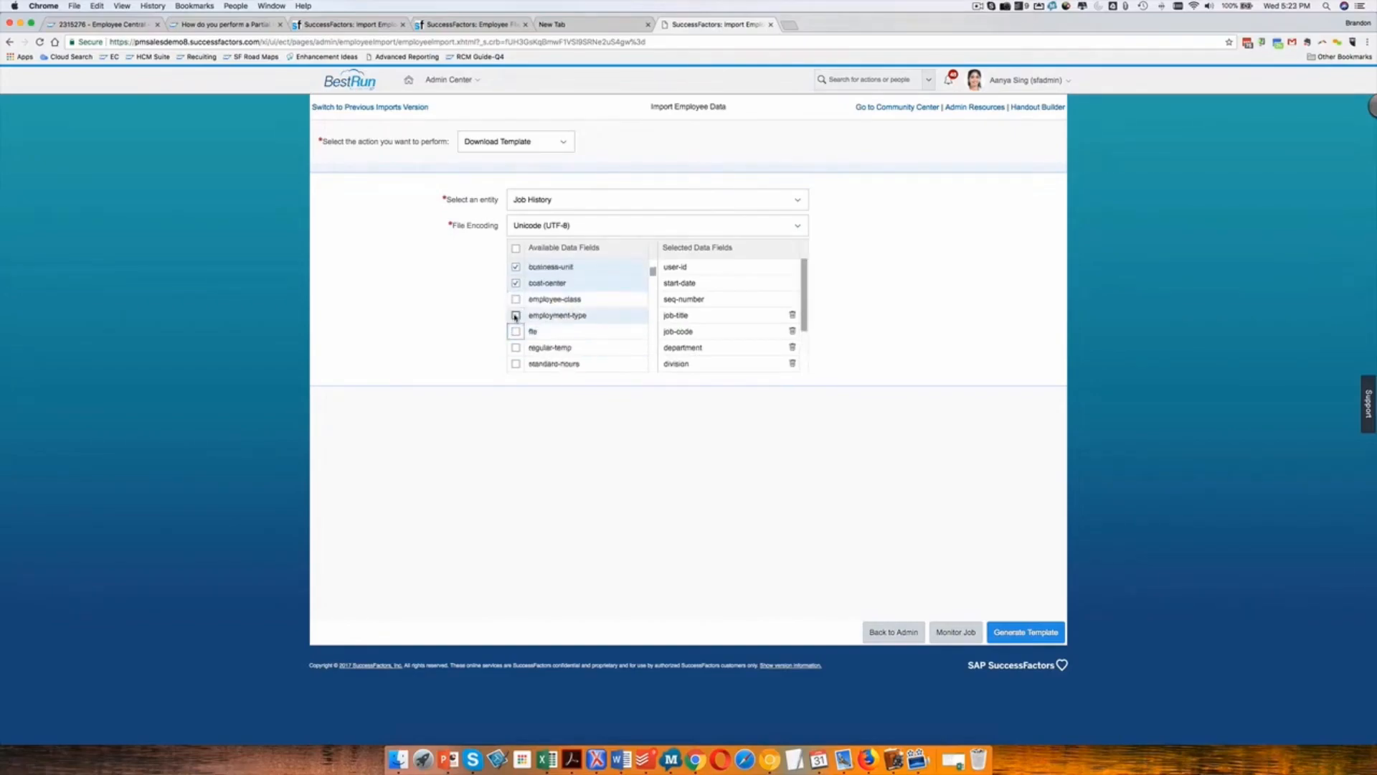
pyautogui.click(516, 300)
pyautogui.click(516, 315)
pyautogui.click(516, 331)
pyautogui.click(515, 348)
# Add the standard-hours, workingDaysPerWeek, position, positionEntryDate and holiday-calendar-code fields to the template.
pyautogui.scroll(-3, 567, 330)
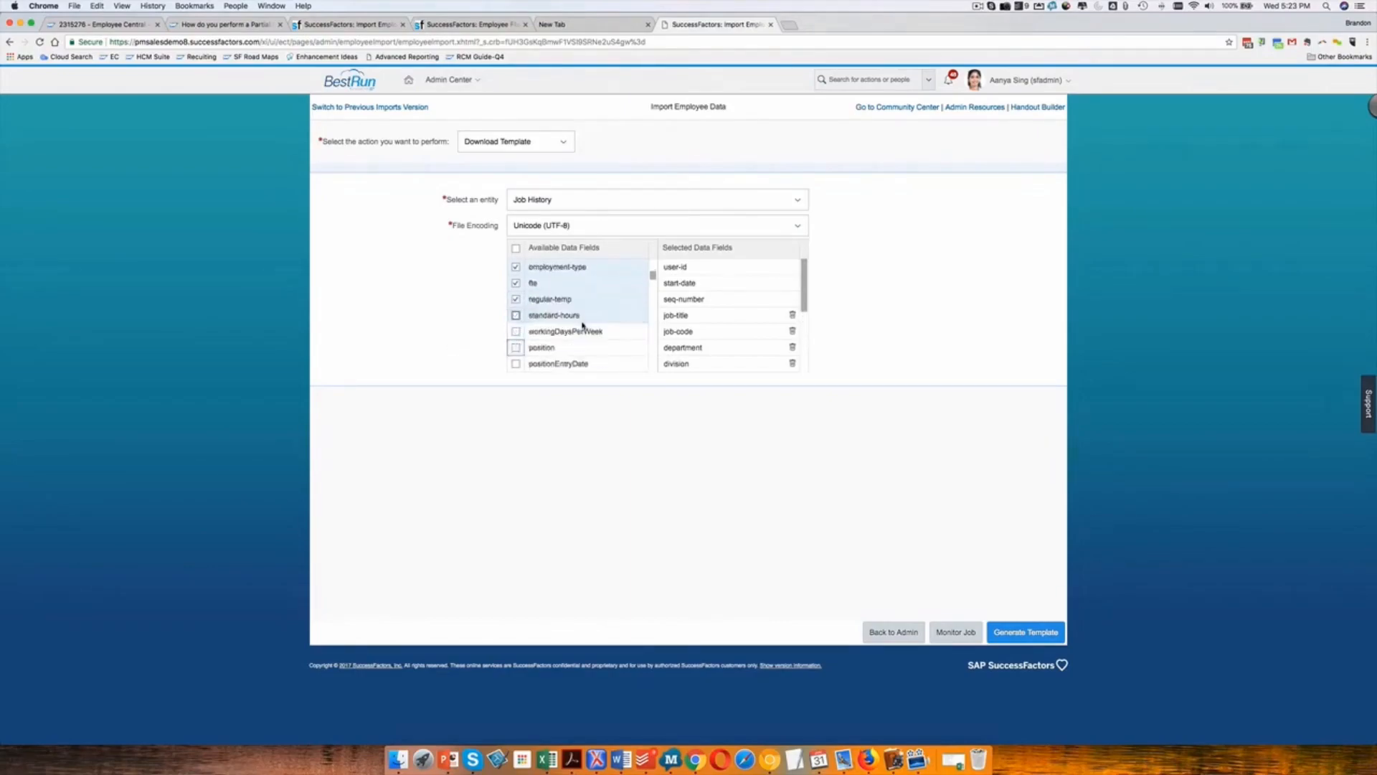
pyautogui.scroll(-1, 583, 325)
pyautogui.scroll(-1, 583, 326)
pyautogui.click(517, 284)
pyautogui.click(516, 300)
pyautogui.click(516, 316)
pyautogui.click(516, 332)
pyautogui.click(516, 347)
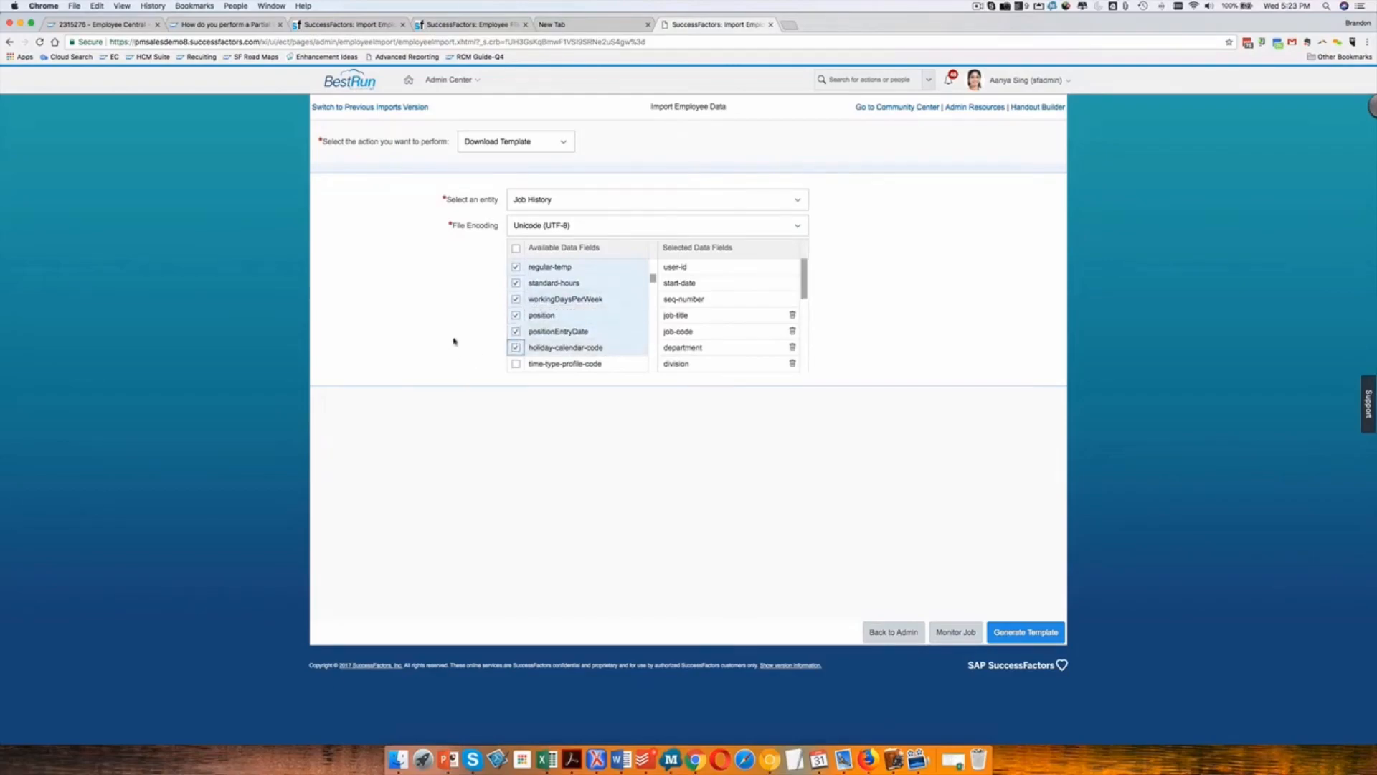
# Add the time-type-profile-code, workschedule-code, is-fulltime-employee, pay-grade and payScaleArea fields to the template.
pyautogui.scroll(-3, 516, 331)
pyautogui.scroll(-1, 515, 331)
pyautogui.click(515, 283)
pyautogui.click(516, 299)
pyautogui.click(516, 314)
pyautogui.click(515, 331)
pyautogui.click(516, 347)
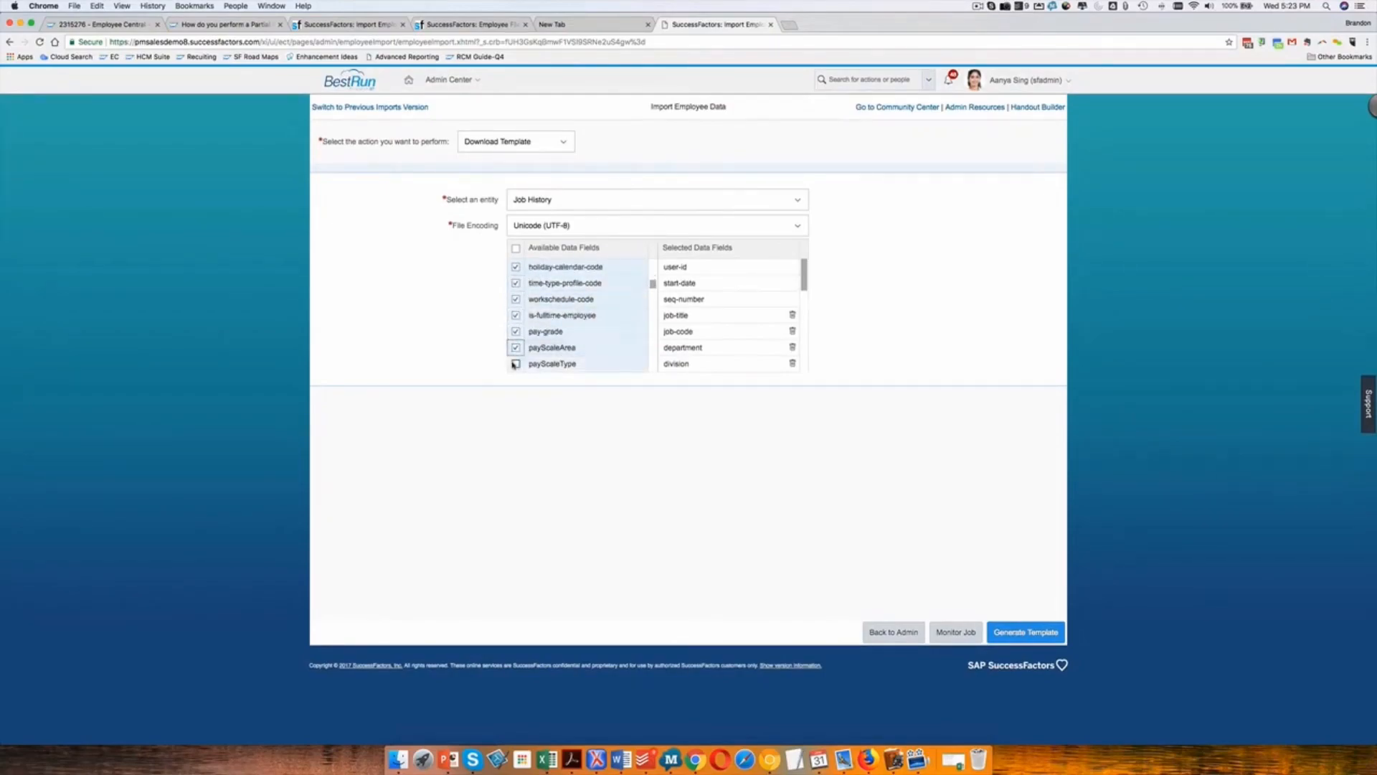
# Add the payScaleType, payScaleGroup, payScaleLevel, manager-id, expected-return-date, timezone and event-reason fields to the template.
pyautogui.scroll(-5, 599, 327)
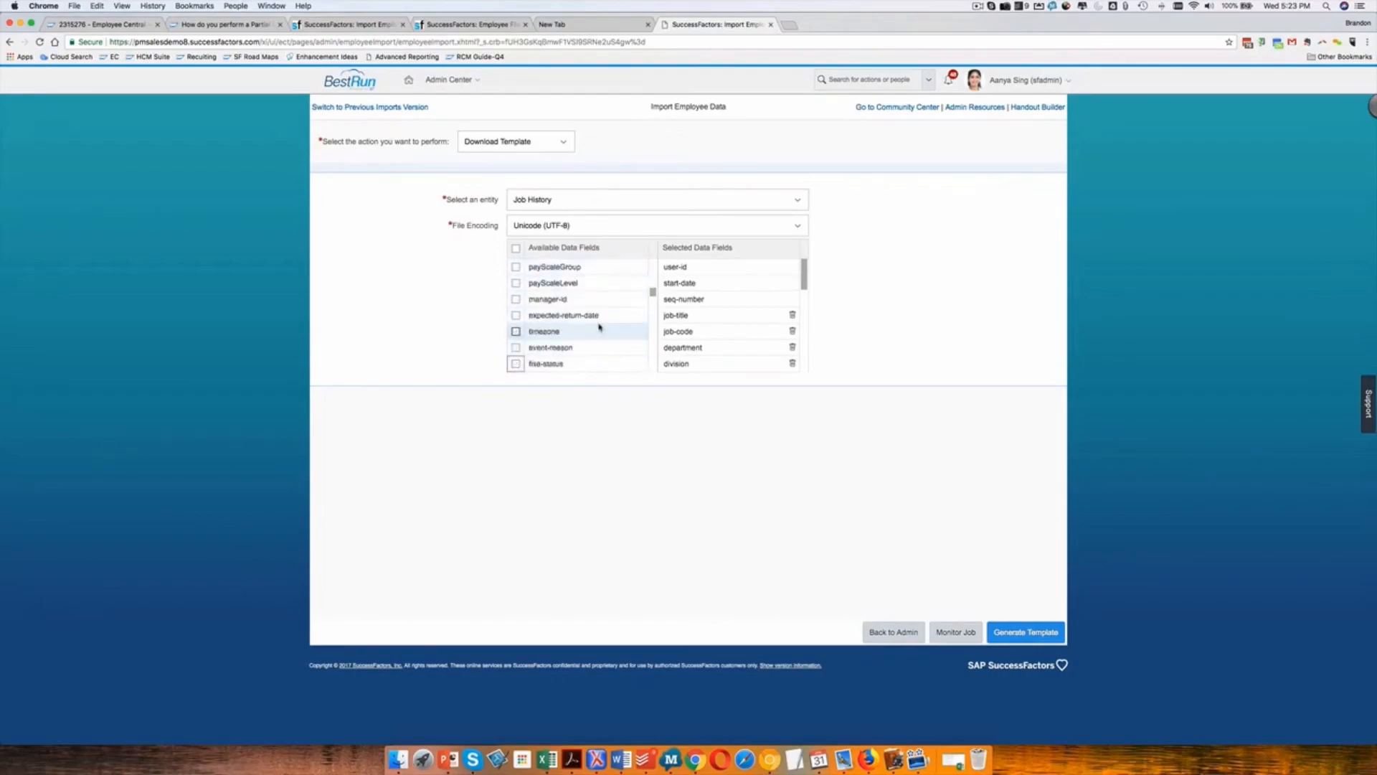
pyautogui.scroll(1, 599, 327)
pyautogui.click(516, 282)
pyautogui.click(516, 266)
pyautogui.click(516, 299)
pyautogui.click(515, 314)
pyautogui.click(516, 331)
pyautogui.click(516, 347)
pyautogui.click(516, 364)
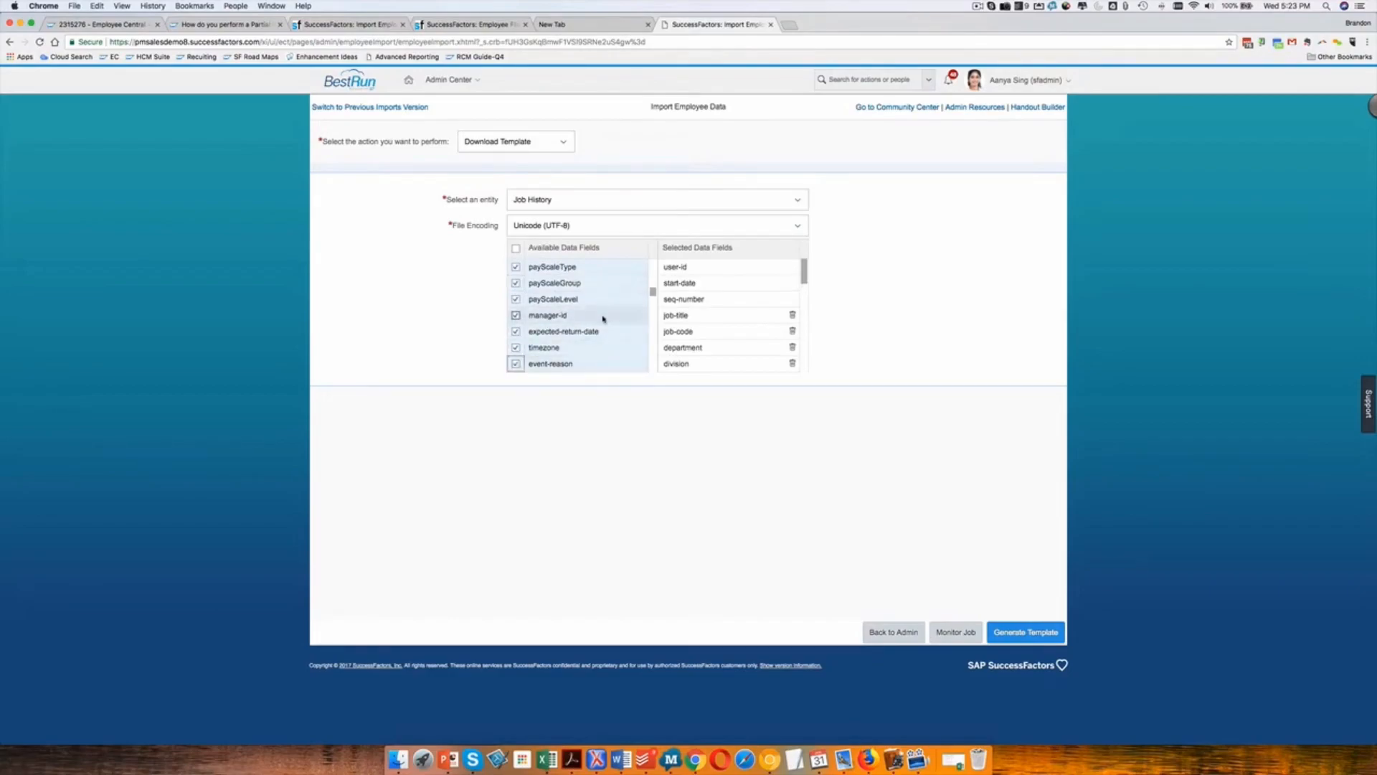
# Add the flsa-status, is-competition-clause-active, is-side-line-job-allowed and probation-period-end-date fields to the template.
pyautogui.scroll(-5, 516, 301)
pyautogui.click(516, 299)
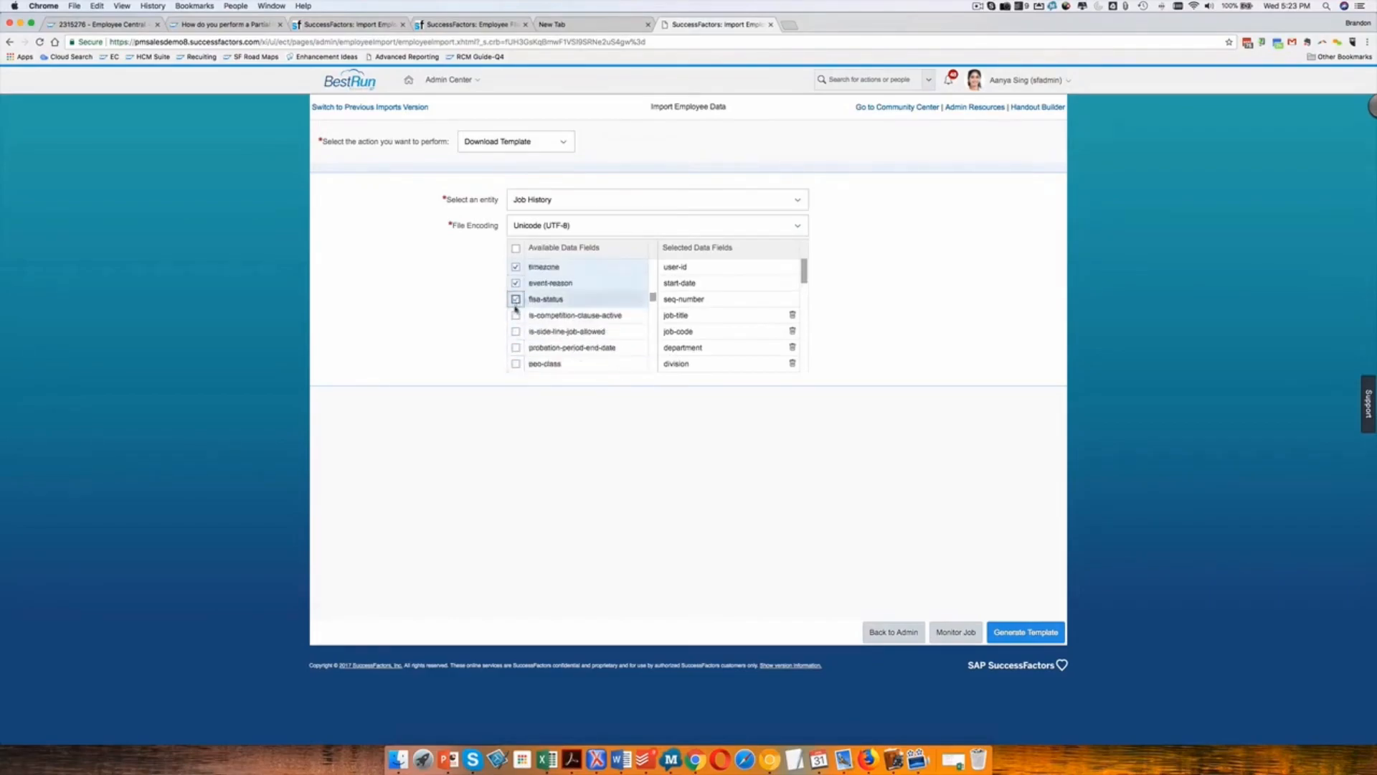
pyautogui.click(516, 314)
pyautogui.click(516, 332)
pyautogui.click(515, 348)
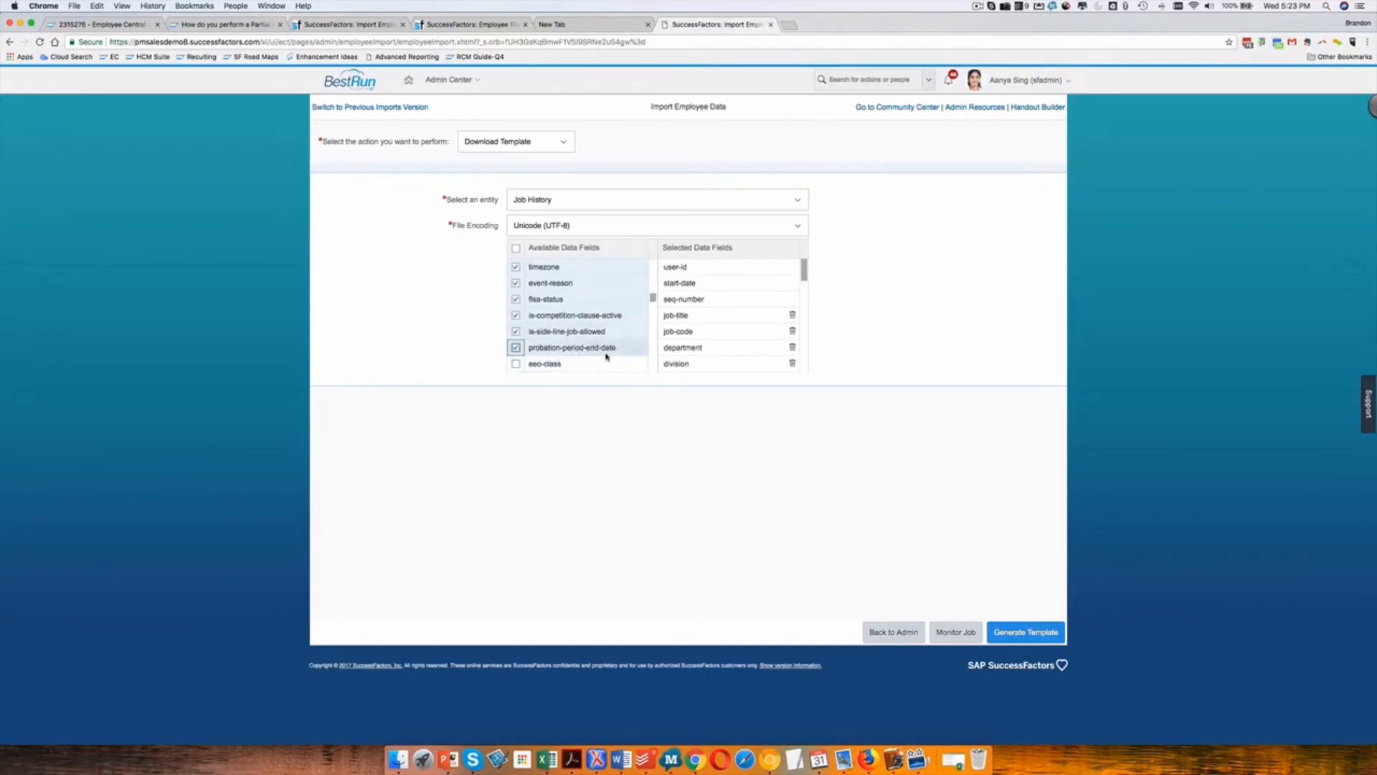
# Generate the Job History template and open the downloaded CSV file in Excel.
pyautogui.scroll(-2, 606, 357)
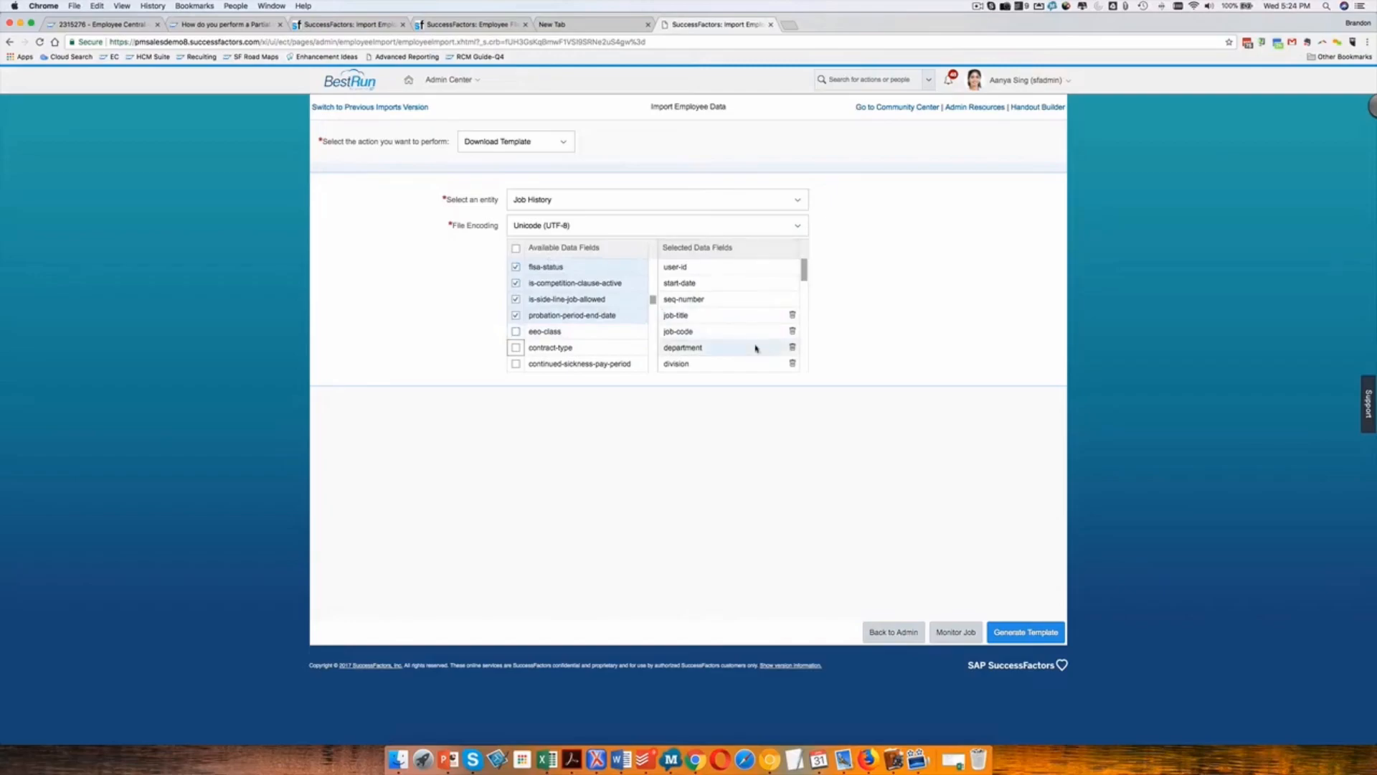
pyautogui.click(1026, 633)
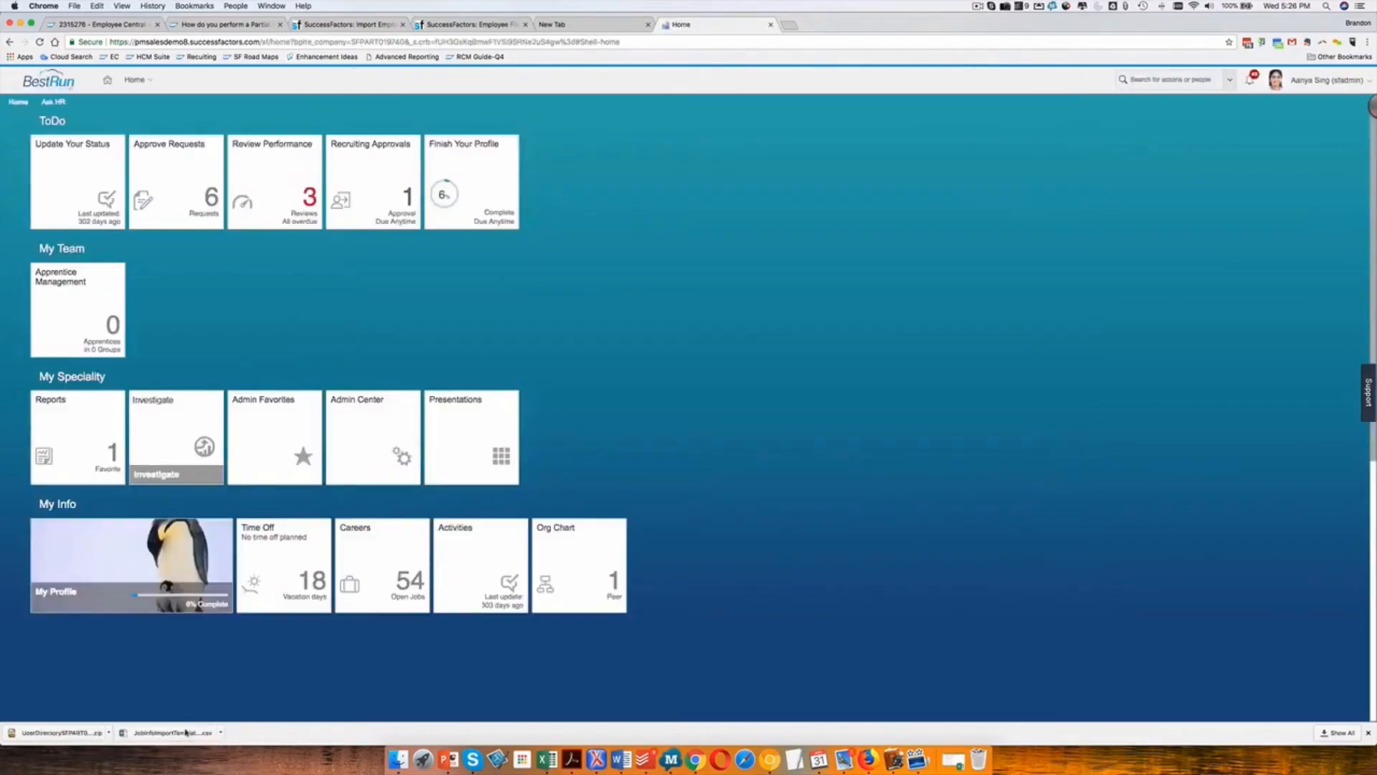
pyautogui.click(175, 733)
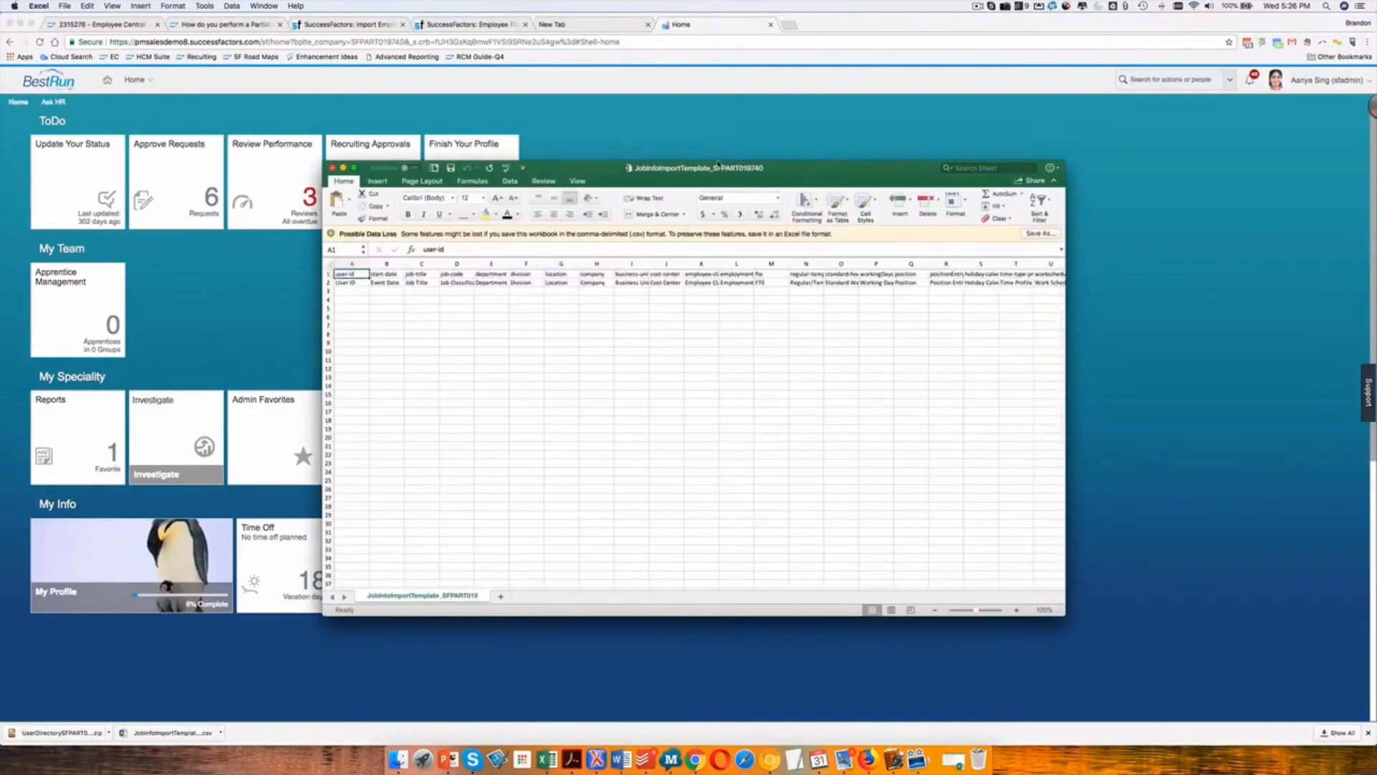
# Examine the column headings of the downloaded job information template.
pyautogui.click(445, 300)
pyautogui.press('Left')
pyautogui.press('Left')
pyautogui.press('Right')
pyautogui.press('Up')
pyautogui.press('Right')
pyautogui.press('Right')
pyautogui.press('Right')
pyautogui.press('Right')
pyautogui.press('Right')
pyautogui.press('Right')
pyautogui.press('Right')
pyautogui.press('Right')
pyautogui.press('Left')
pyautogui.press('Left')
pyautogui.press('Left')
pyautogui.press('Left')
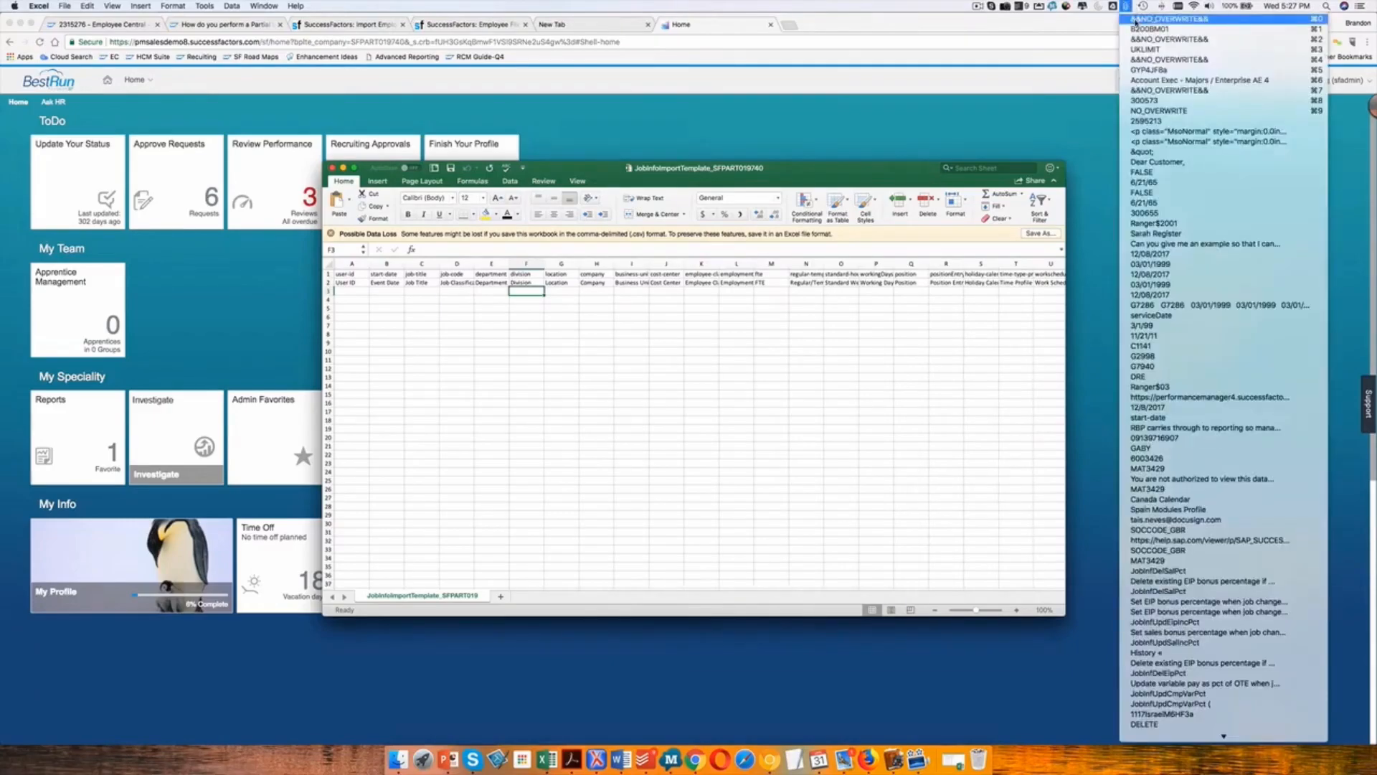
# Copy &&NO_OVERWRITE&& from the clipboard history and fill row 3 with it from job-code through business-unit.
pyautogui.click(1135, 20)
pyautogui.click(479, 313)
pyautogui.press('Up')
pyautogui.press('Up')
pyautogui.press('Up')
pyautogui.press('super+v')
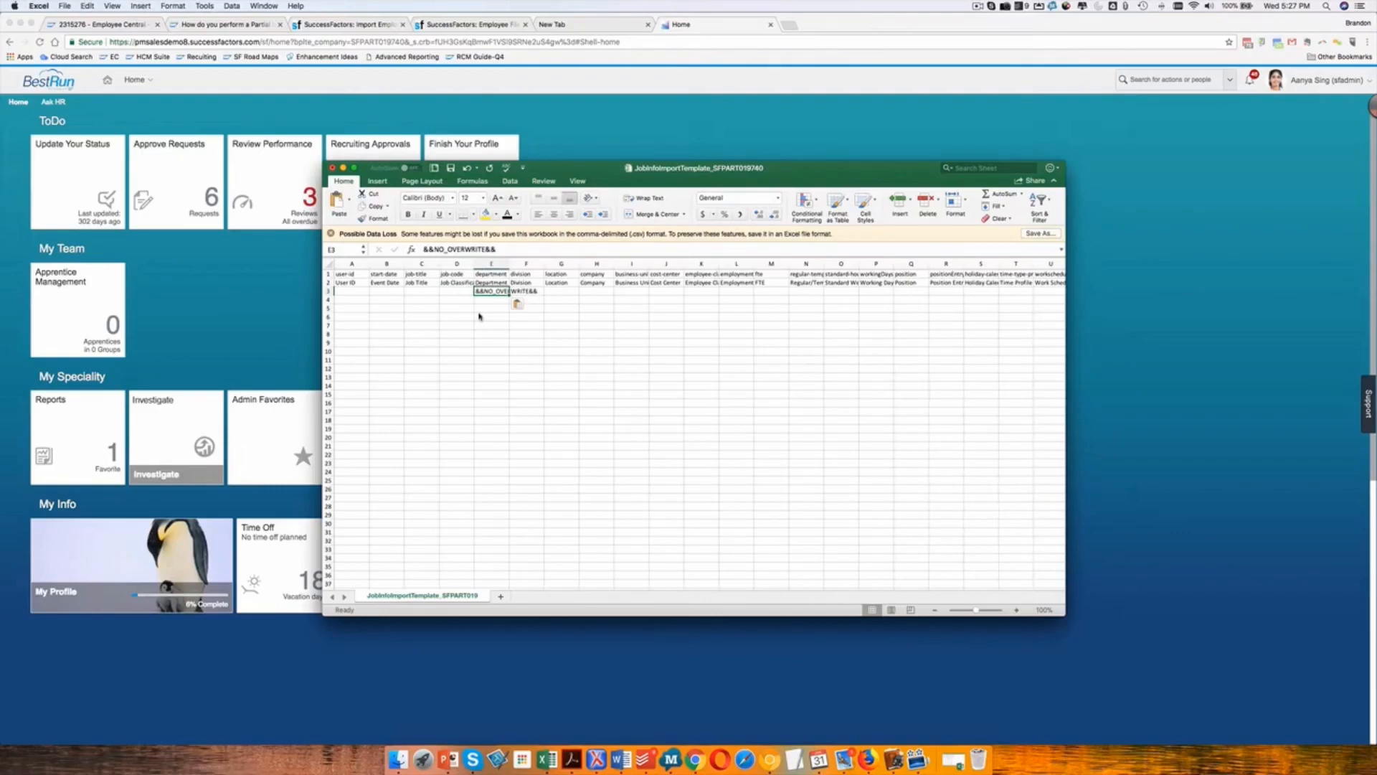
pyautogui.press('Left')
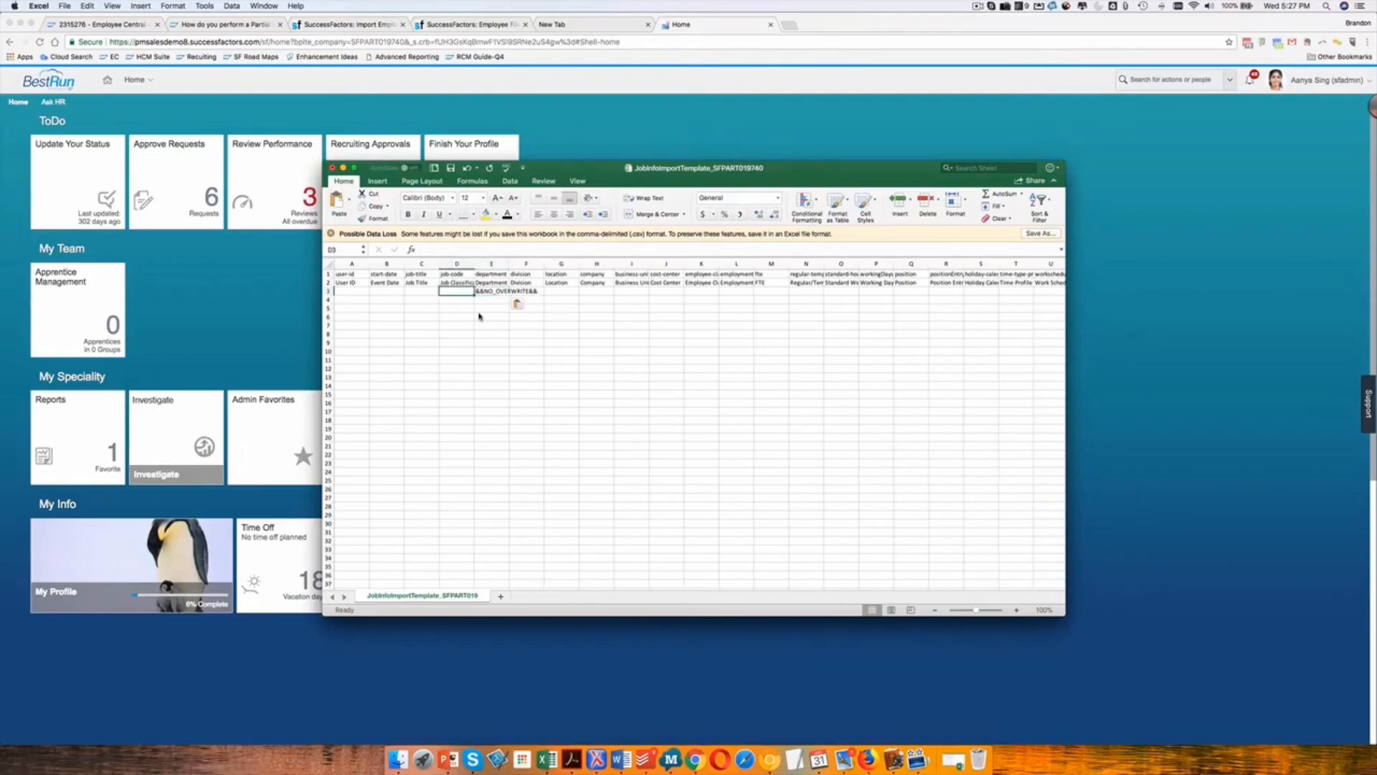
pyautogui.press('super+v')
pyautogui.press('Right')
pyautogui.press('Right')
pyautogui.press('super+v')
pyautogui.press('Right')
pyautogui.press('super+v')
pyautogui.press('Right')
pyautogui.press('super+v')
pyautogui.press('Right')
pyautogui.press('super+v')
pyautogui.press('Right')
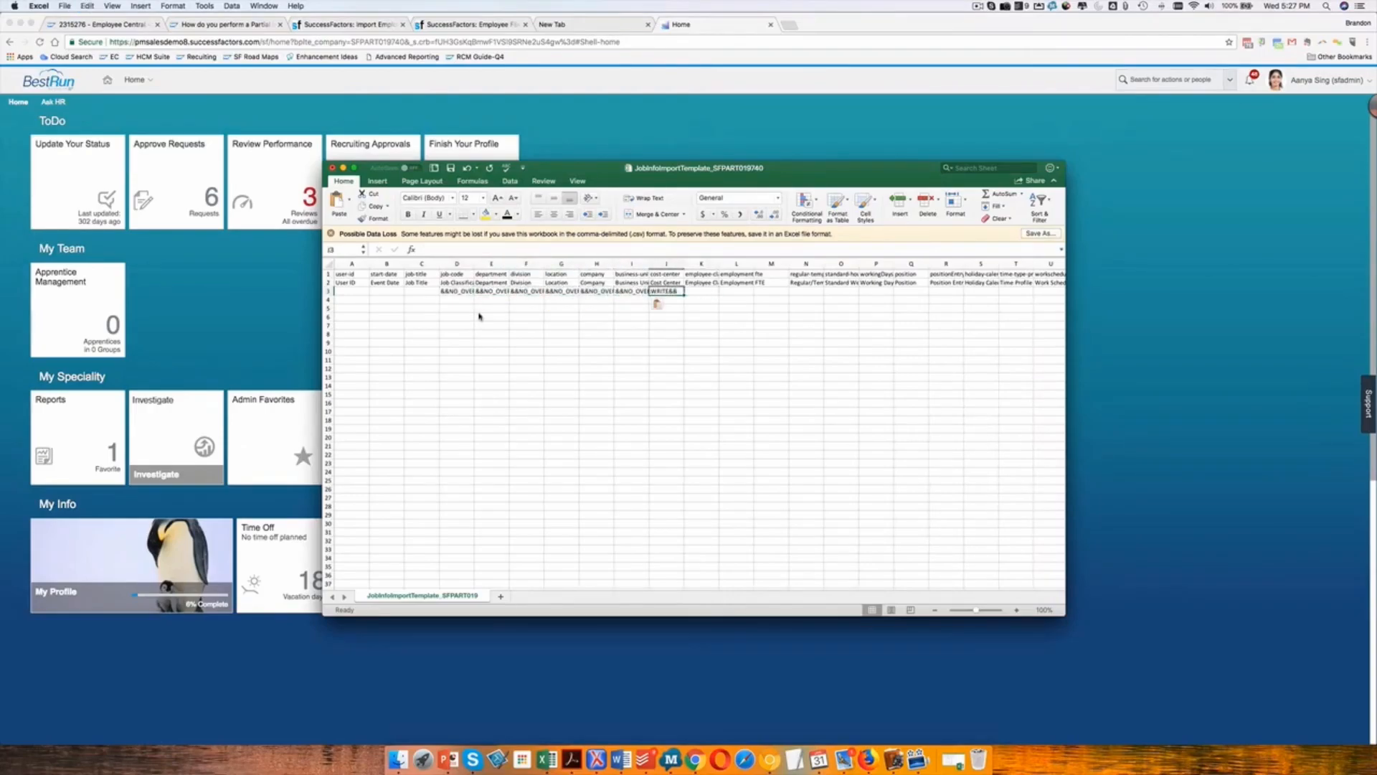
# Fill row 3 with &&NO_OVERWRITE&& from employee-class through pay-grade, leaving the cost-center cell blank.
pyautogui.press('Right')
pyautogui.press('super+v')
pyautogui.press('Right')
pyautogui.press('super+v')
pyautogui.press('Right')
pyautogui.press('super+v')
pyautogui.press('Right')
pyautogui.press('super+v')
pyautogui.press('super+v')
pyautogui.press('Right')
pyautogui.press('super+v')
pyautogui.press('Right')
pyautogui.press('super+v')
pyautogui.press('Right')
pyautogui.press('super+v')
pyautogui.press('Right')
pyautogui.press('super+v')
pyautogui.press('Right')
pyautogui.press('super+v')
pyautogui.press('Right')
pyautogui.press('super+v')
pyautogui.press('Right')
pyautogui.press('super+v')
pyautogui.press('Right')
pyautogui.press('super+v')
pyautogui.press('Right')
# Fill row 3 with &&NO_OVERWRITE&& from payScaleArea through expected-return-date, leaving the seq-number cell blank.
pyautogui.press('super+v')
pyautogui.press('Right')
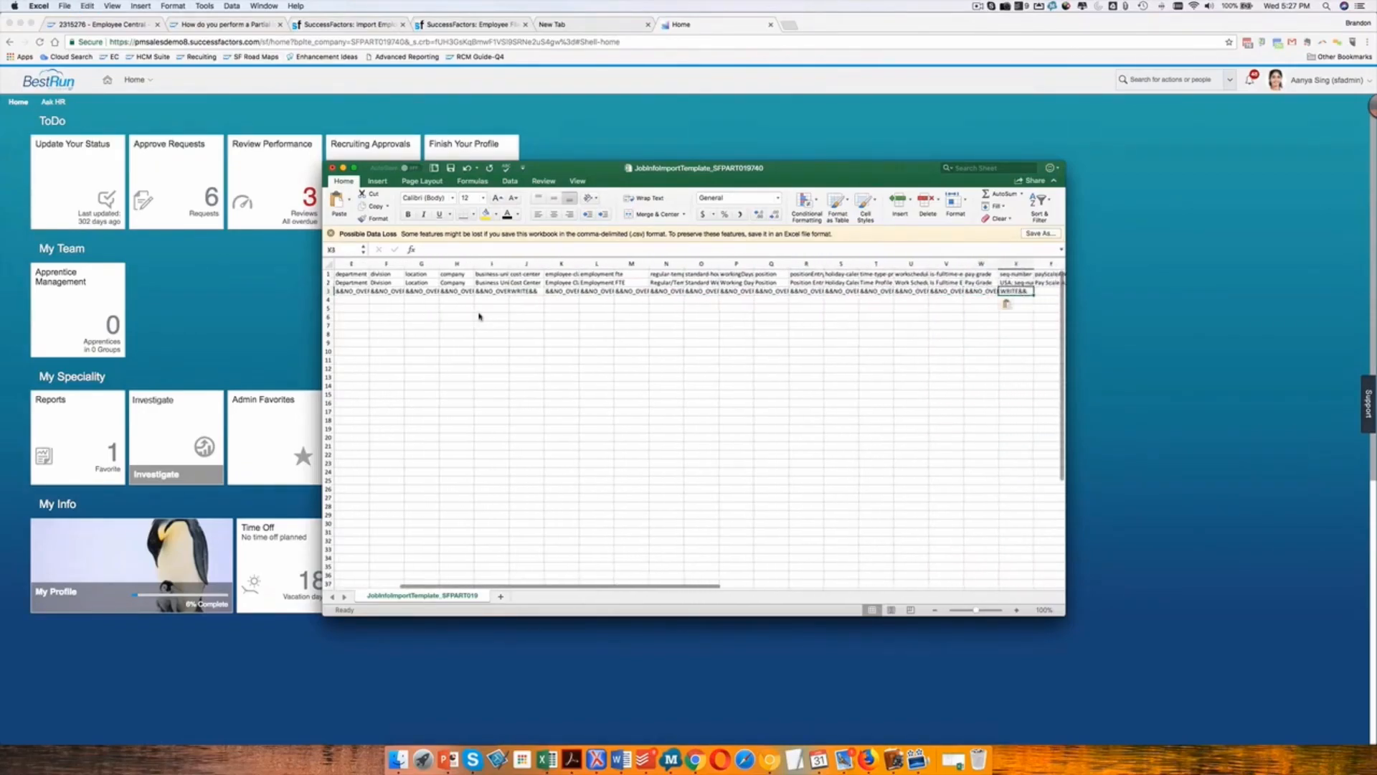
pyautogui.press('Right')
pyautogui.press('super+v')
pyautogui.press('Right')
pyautogui.press('super+v')
pyautogui.press('Right')
pyautogui.press('super+v')
pyautogui.press('Right')
pyautogui.press('super+v')
pyautogui.press('Right')
pyautogui.press('super+v')
pyautogui.press('Right')
pyautogui.press('super+v')
# Enter &&NO_OVERWRITE&& in the timezone cell of row 3 and leave the event-reason cell blank.
pyautogui.press('super+v')
pyautogui.press('Right')
pyautogui.press('super+v')
pyautogui.press('Right')
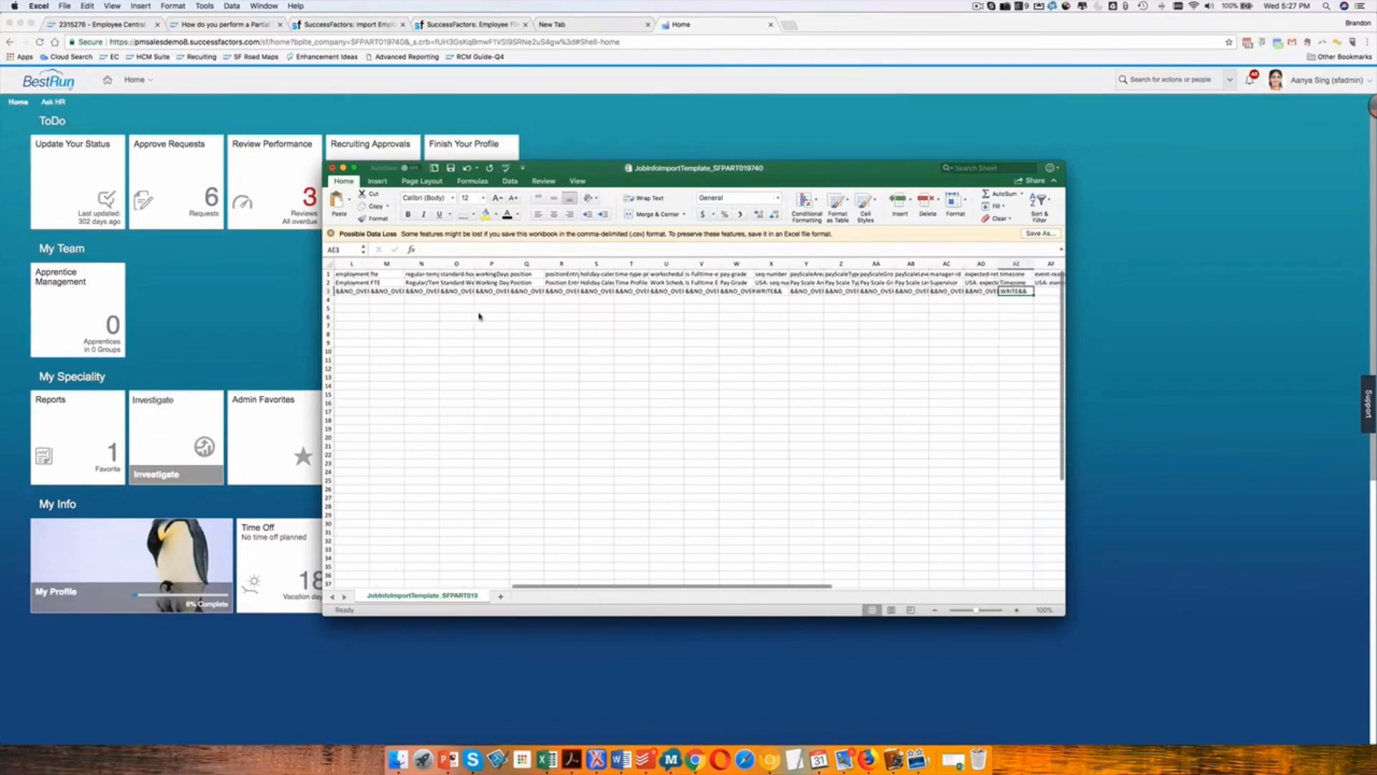
pyautogui.press('super+v')
pyautogui.press('Right')
pyautogui.press('Left')
pyautogui.press('Delete')
pyautogui.press('Right')
pyautogui.hscroll(3, 479, 316)
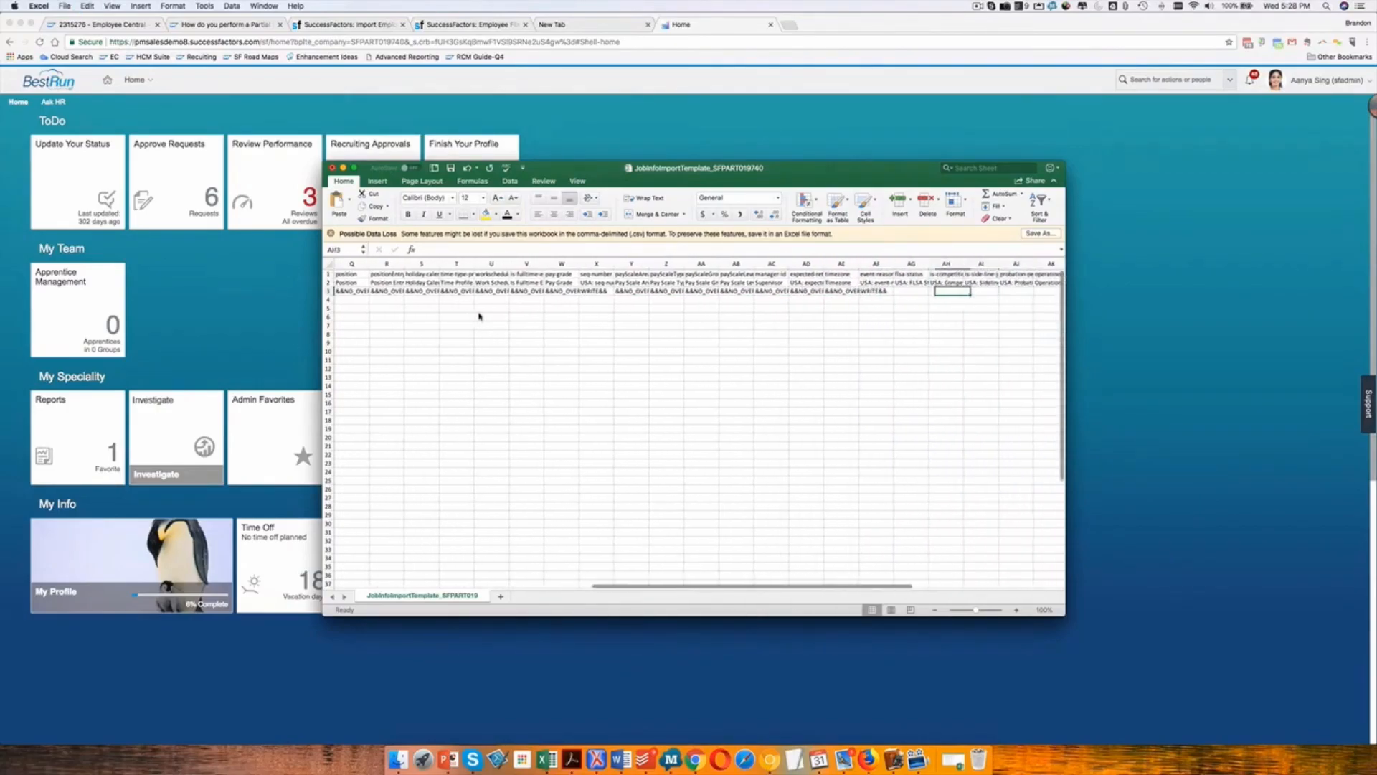
# Fill the remaining columns of row 3 with &&NO_OVERWRITE&& from is-competition-clause-active onward.
pyautogui.press('super+v')
pyautogui.press('Right')
pyautogui.press('super+v')
pyautogui.press('Right')
pyautogui.press('super+v')
pyautogui.press('Right')
pyautogui.press('super+v')
pyautogui.press('Right')
# Enter &&NO_OVERWRITE&& in the job-title cell of row 3.
pyautogui.press('Left')
pyautogui.press('Left')
pyautogui.press('Left')
pyautogui.press('Left')
pyautogui.press('Left')
pyautogui.press('Left')
pyautogui.press('Left')
pyautogui.press('Left')
pyautogui.press('Left')
pyautogui.press('Left')
pyautogui.press('Left')
pyautogui.press('Left')
pyautogui.hscroll(-10, 479, 316)
pyautogui.click(419, 292)
# Enter the employee's user ID in the user-id cell of row 3.
pyautogui.press('Left')
pyautogui.press('Left')
pyautogui.press('Right')
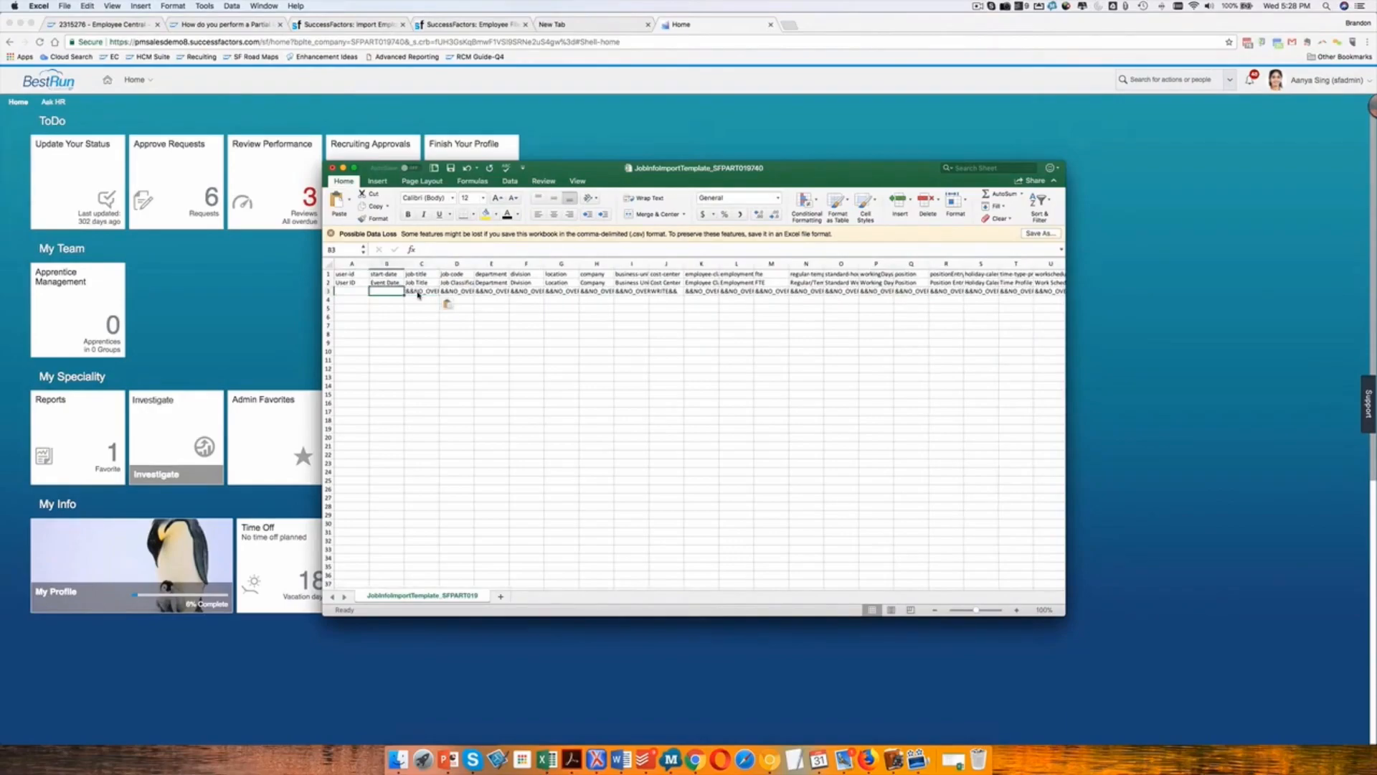
pyautogui.press('Left')
pyautogui.click(1126, 6)
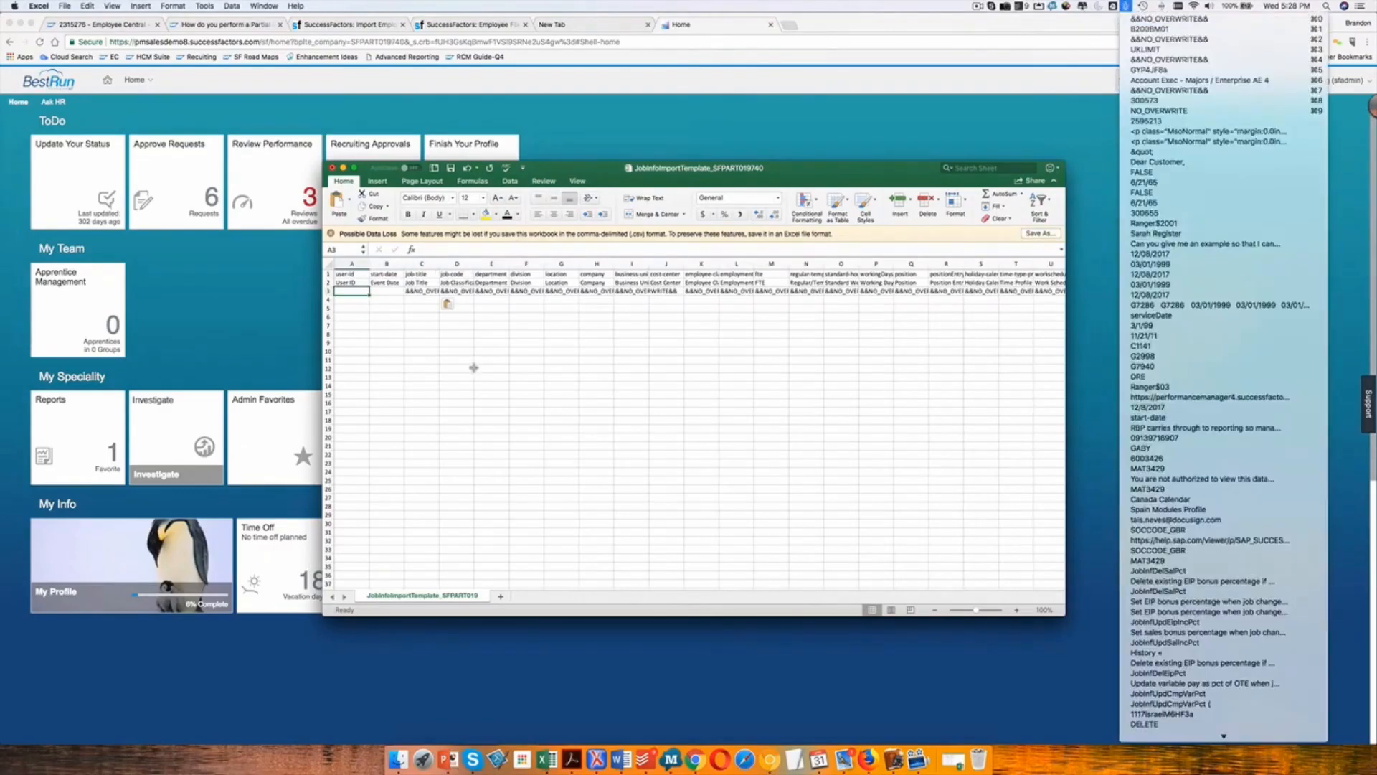
pyautogui.click(348, 293)
pyautogui.write('asmith')
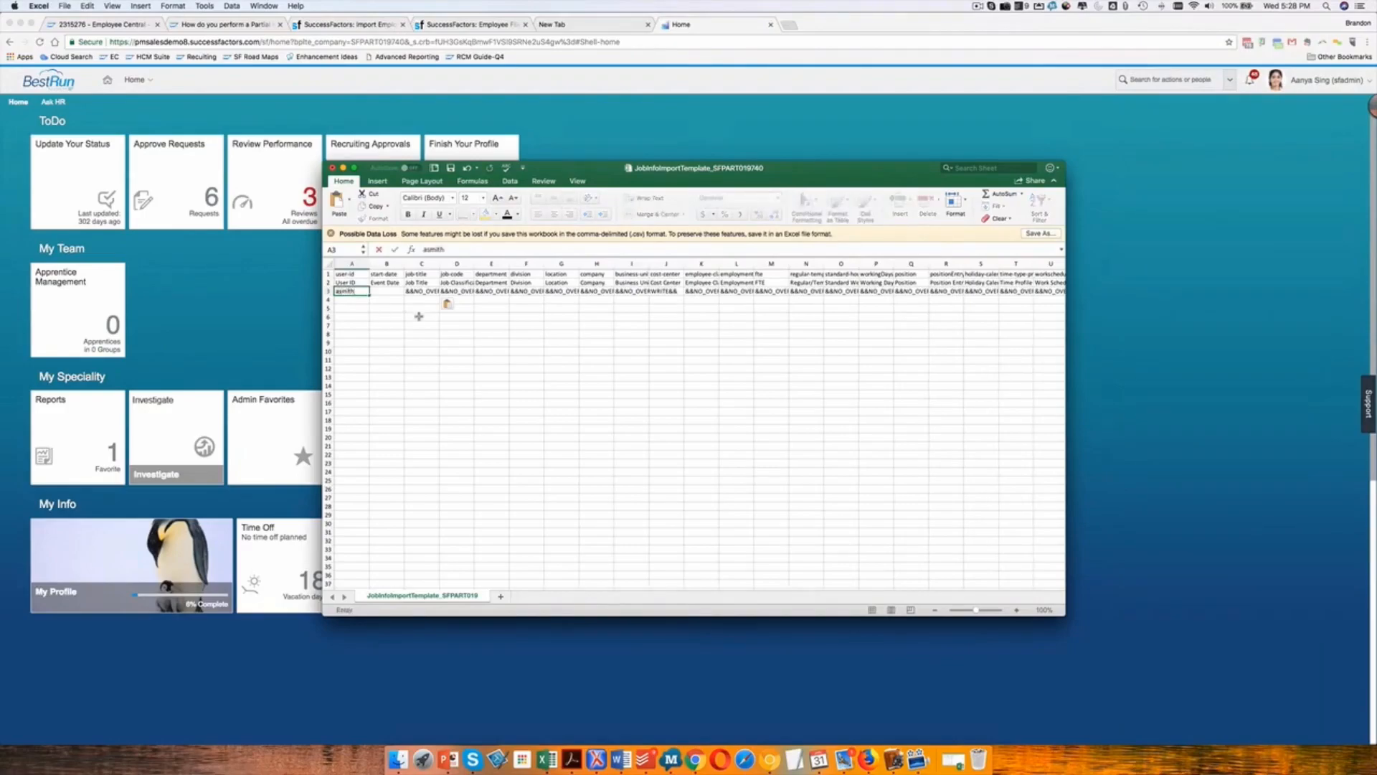
pyautogui.press('Tab')
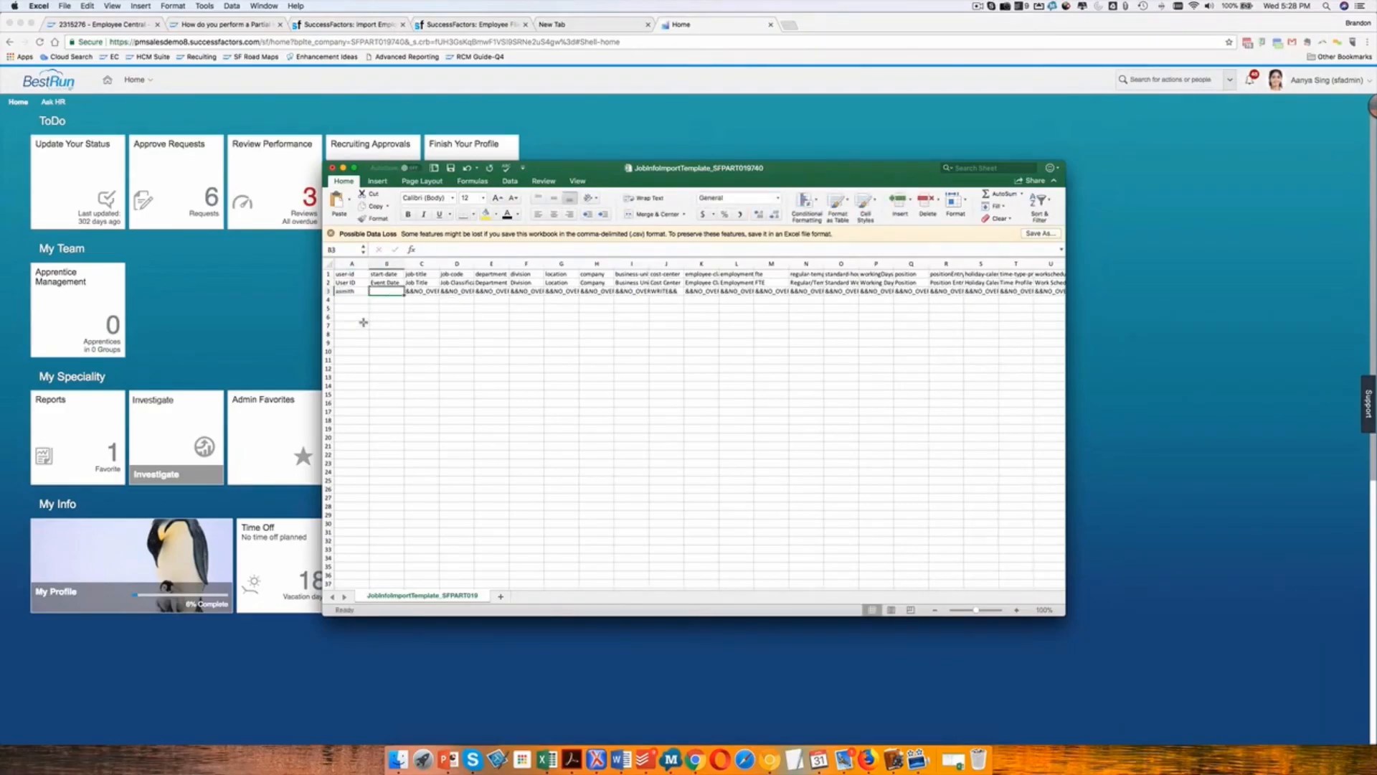
# Enter the event date 1/31/18 in the start-date cell of row 3.
pyautogui.press('Left')
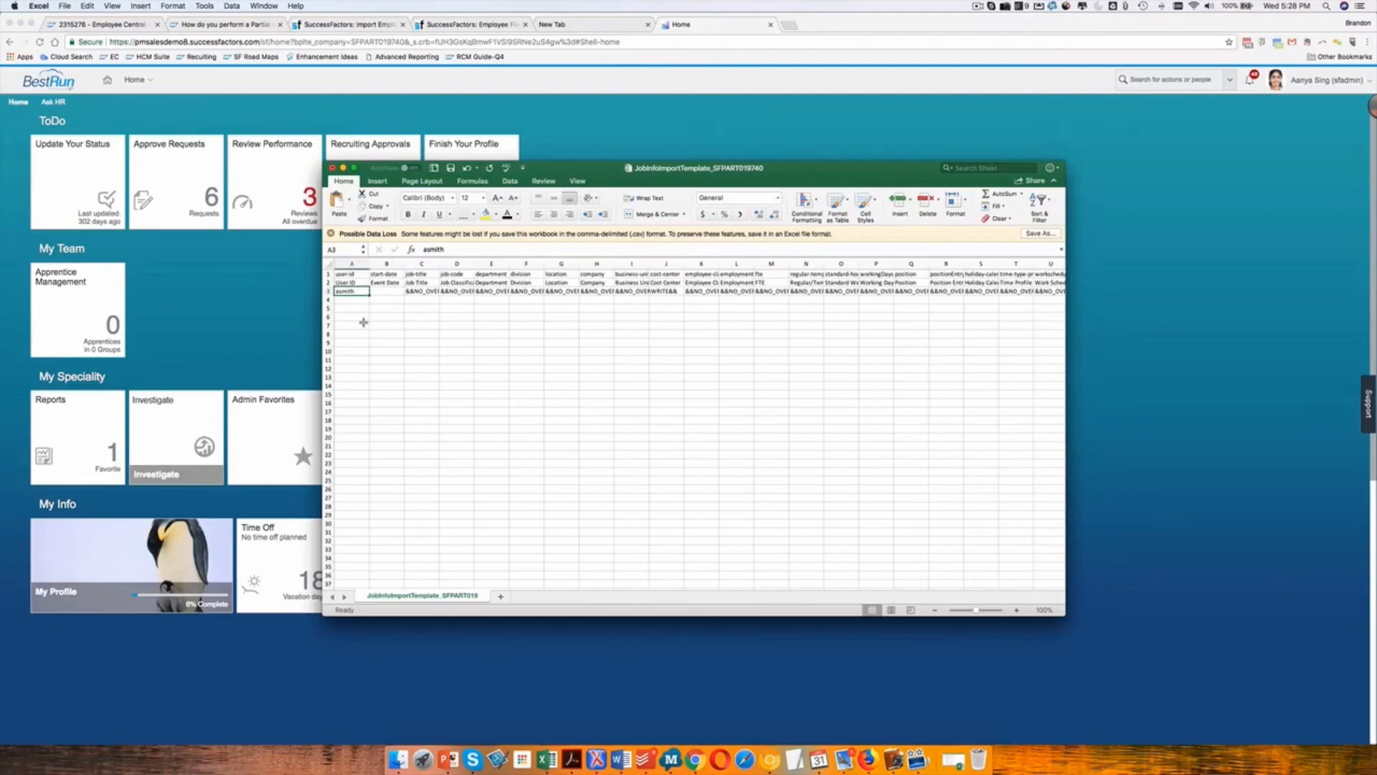
pyautogui.press('Right')
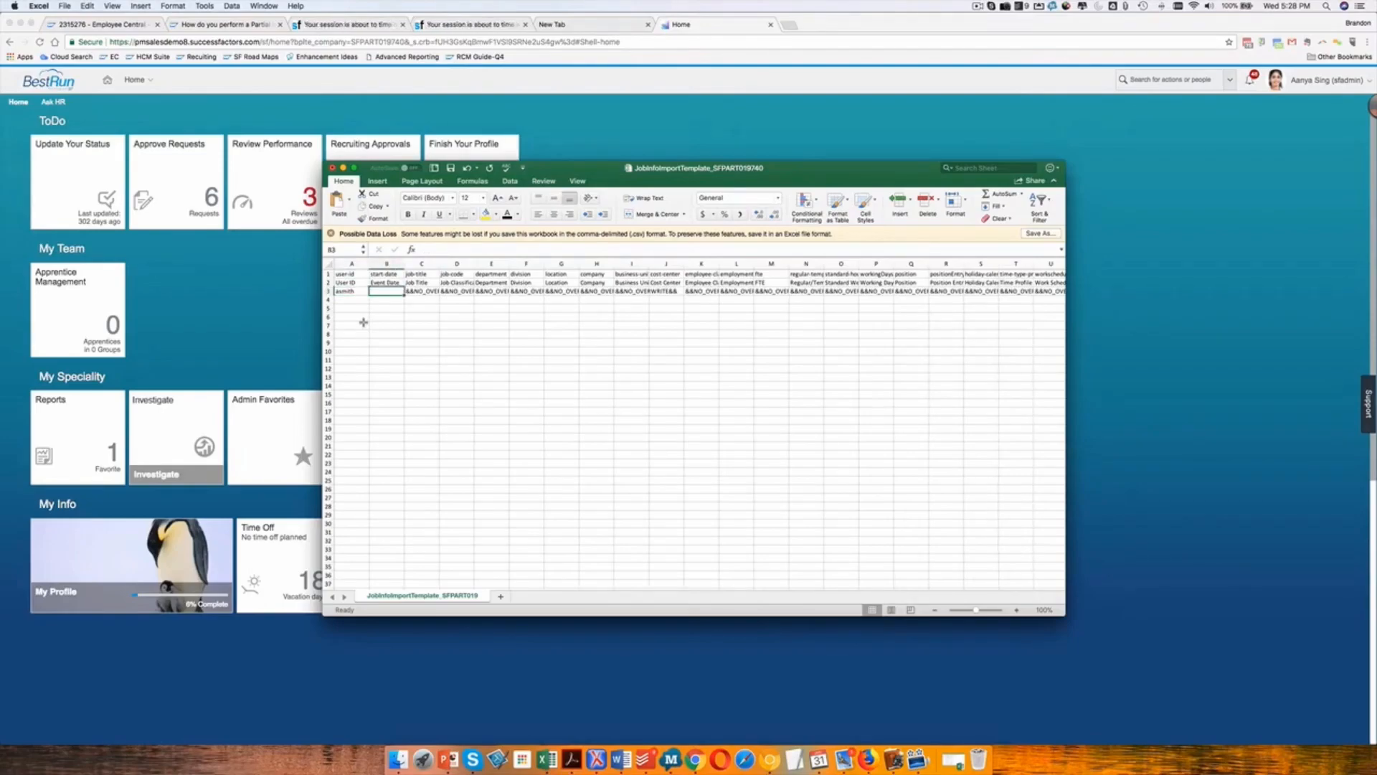
pyautogui.write('1/31/1')
pyautogui.press('Return')
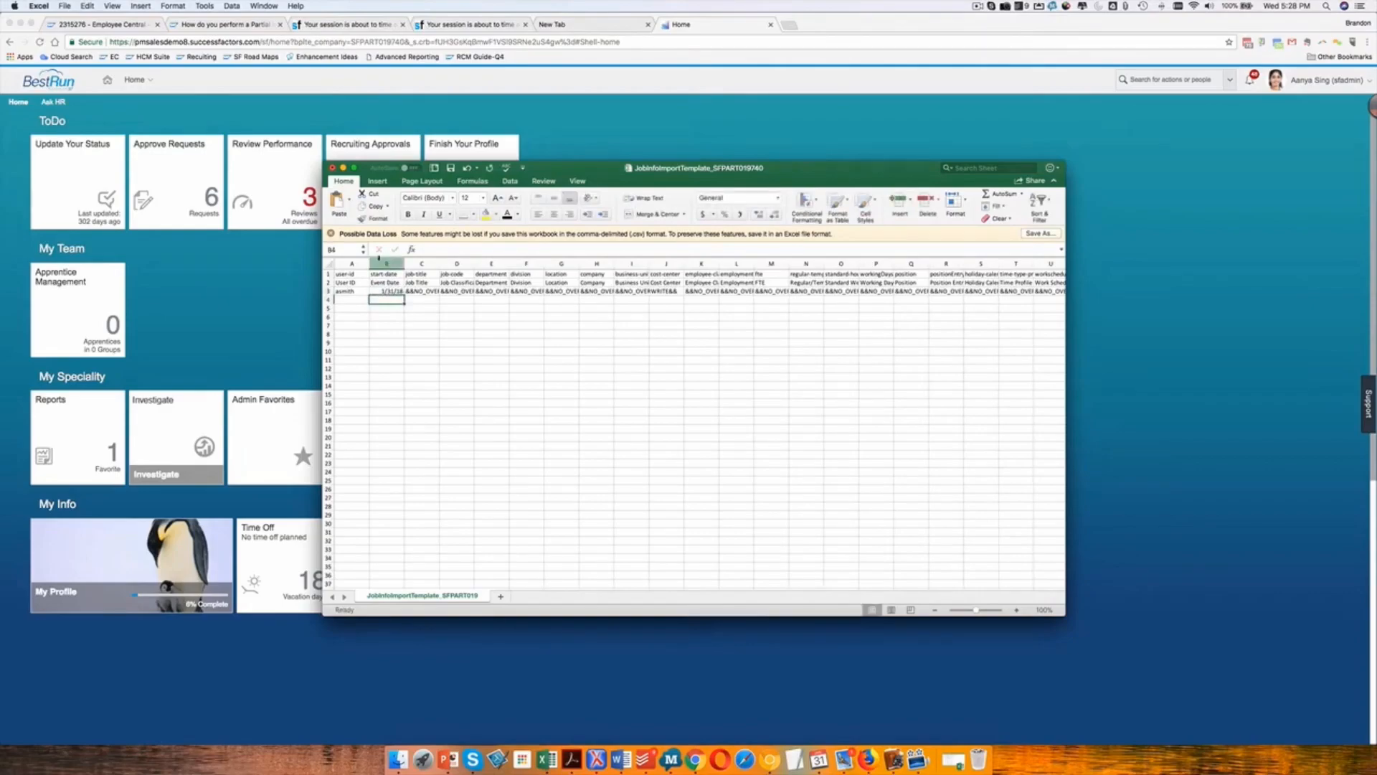
# Format the start-date column with the custom number format mm/dd/yyyy.
pyautogui.click(379, 262)
pyautogui.press('super+1')
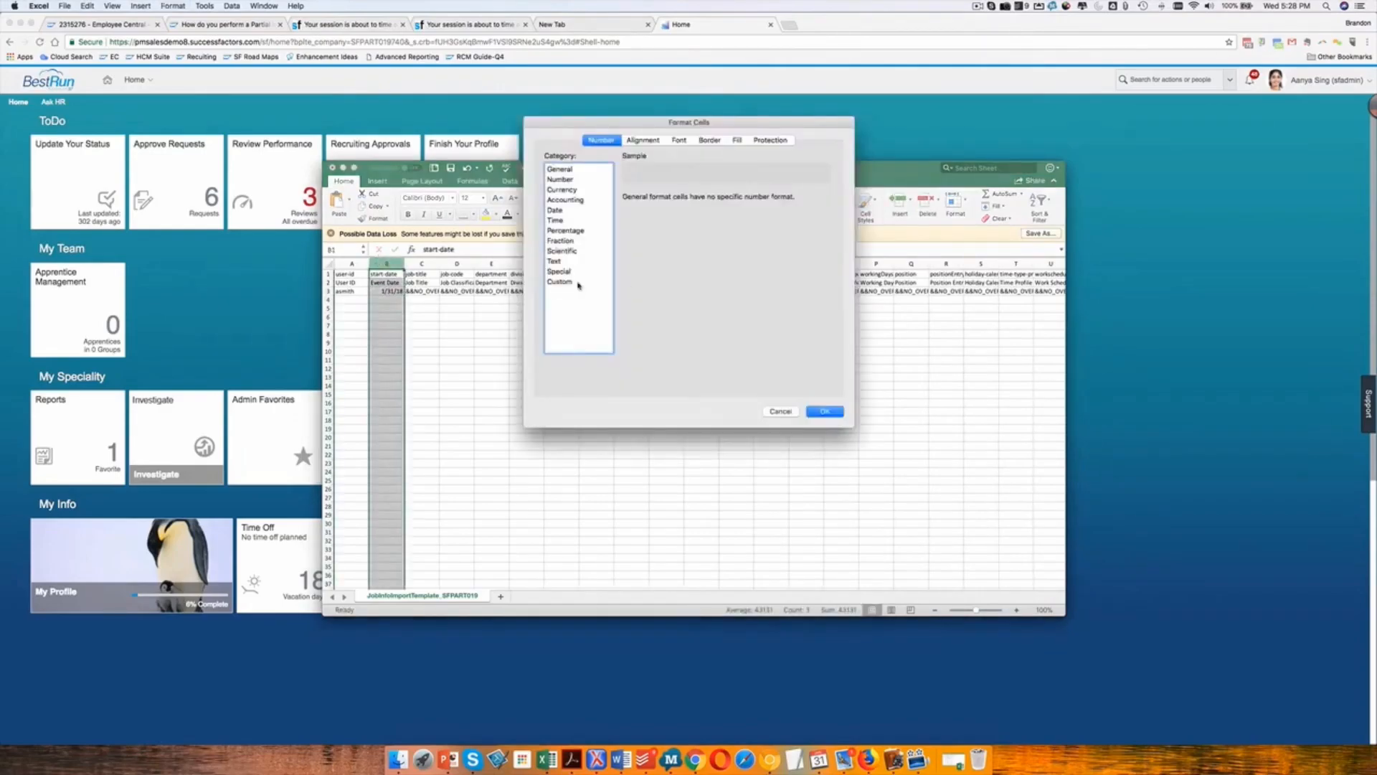
pyautogui.click(559, 281)
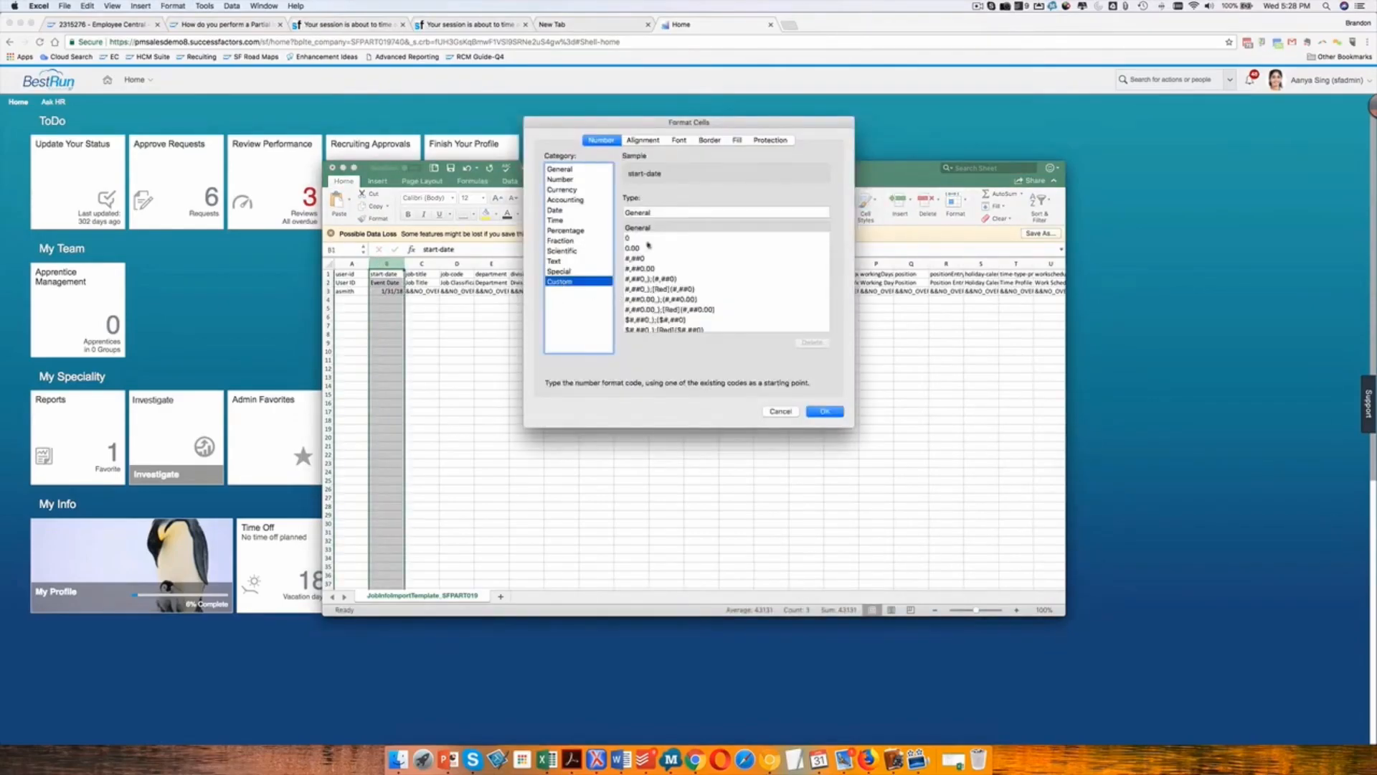
pyautogui.moveTo(651, 212); pyautogui.dragTo(597, 210)
pyautogui.write('m')
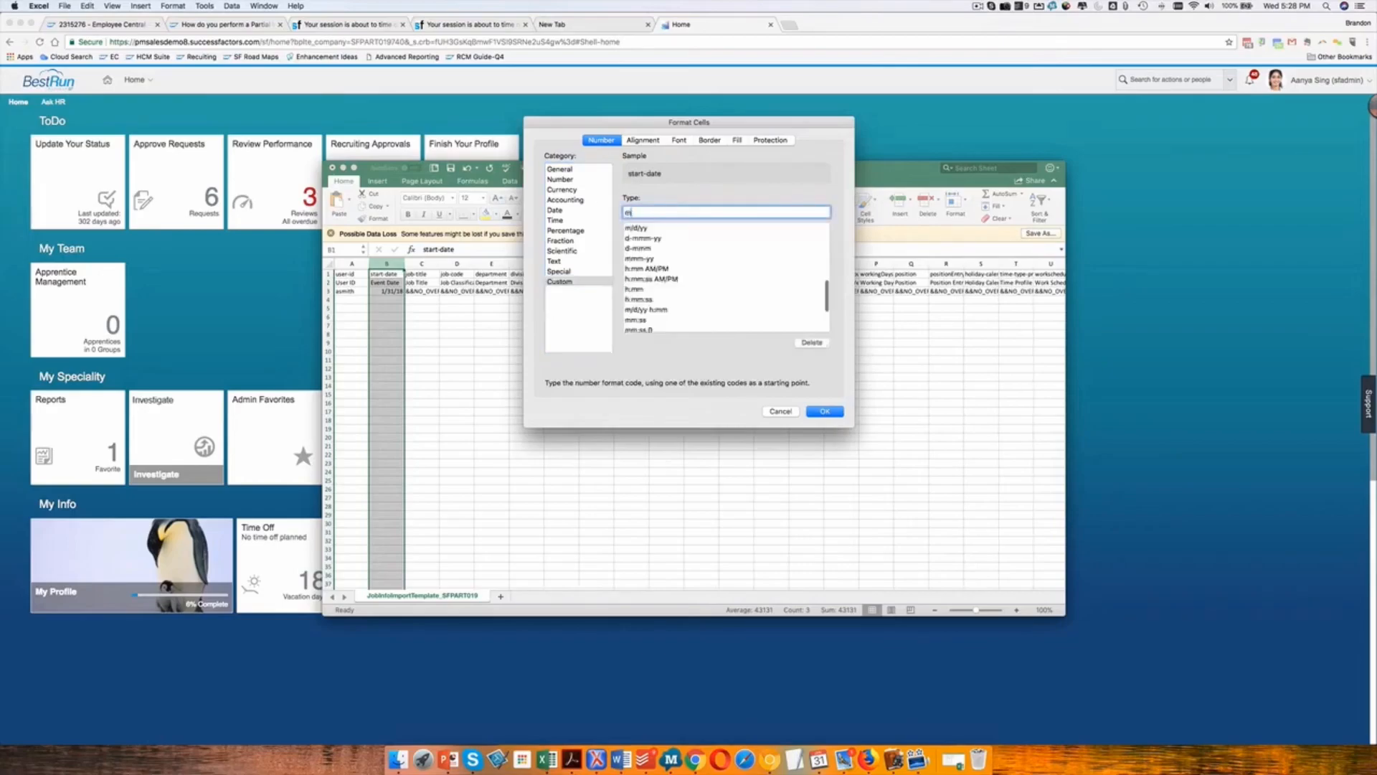
pyautogui.write('m/')
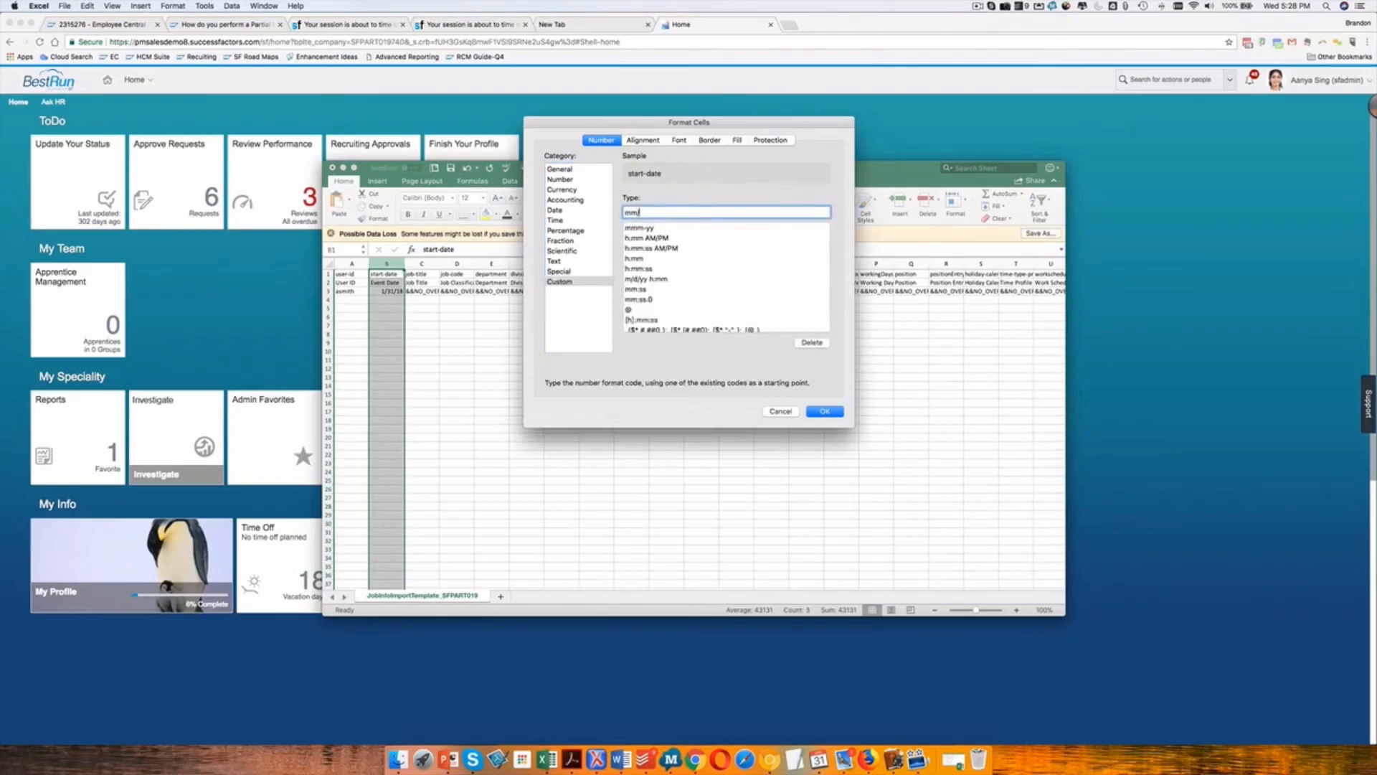
pyautogui.write('dd/yyyy')
pyautogui.press('Return')
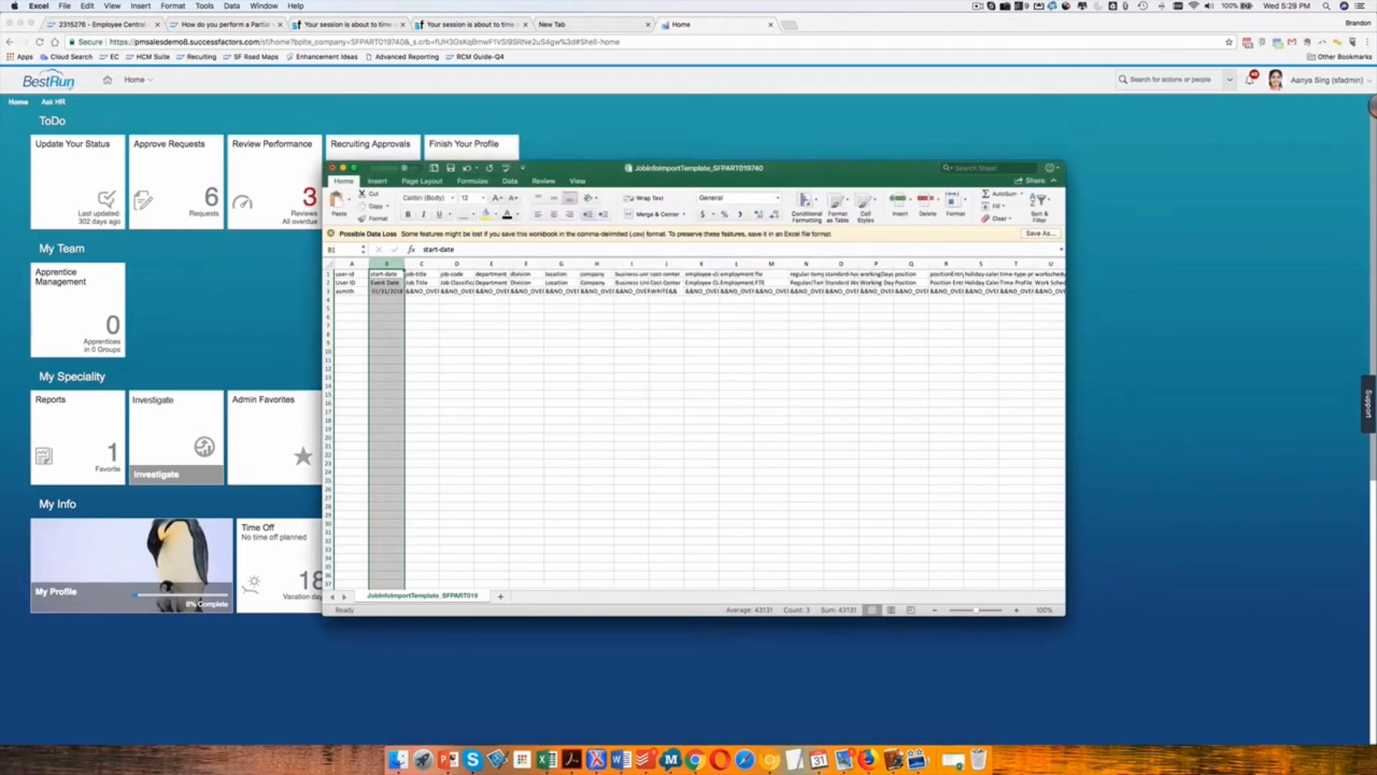
# Paste the cost center code from the clipboard history into the cost-center cell of row 3.
pyautogui.press('Down')
pyautogui.press('Right')
pyautogui.press('Down')
pyautogui.press('Right')
pyautogui.press('Right')
pyautogui.press('Right')
pyautogui.press('Right')
pyautogui.press('Right')
pyautogui.press('Right')
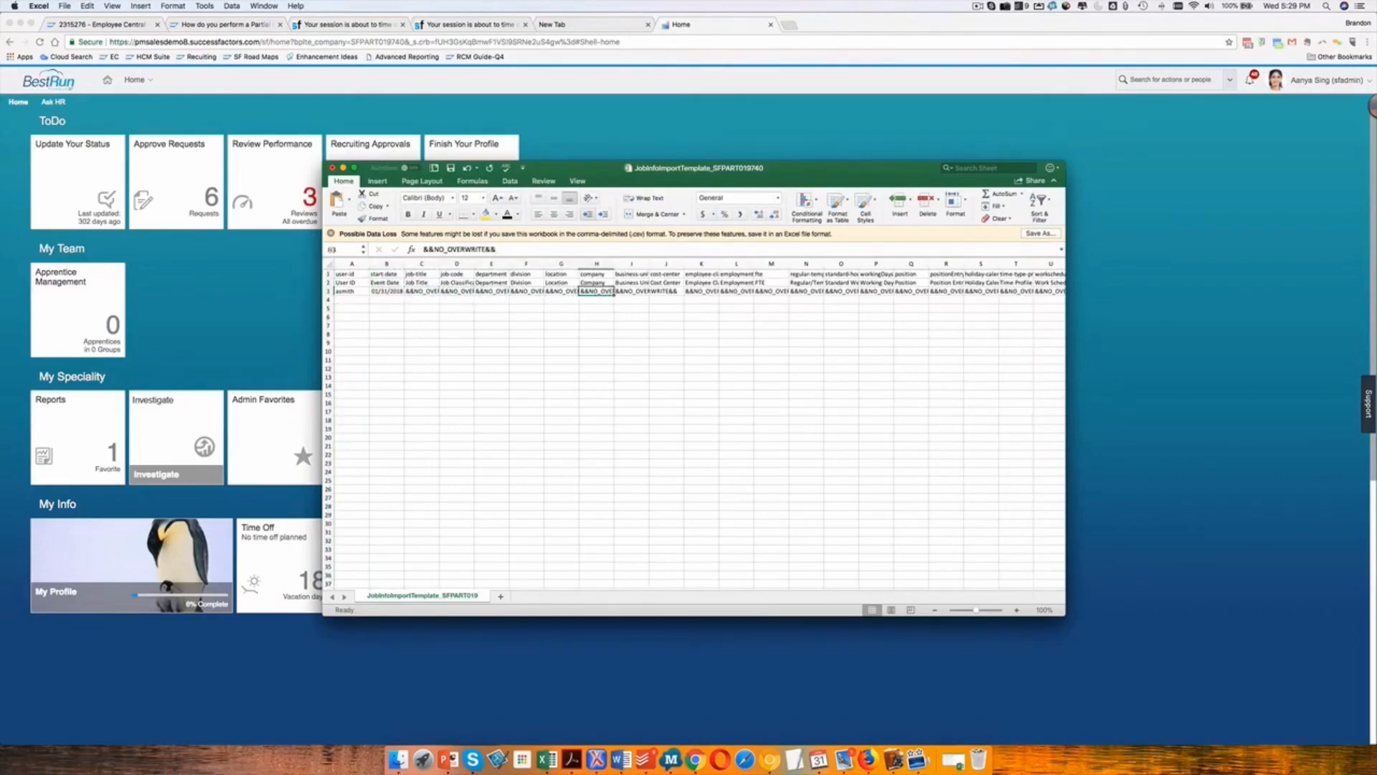
pyautogui.press('Right')
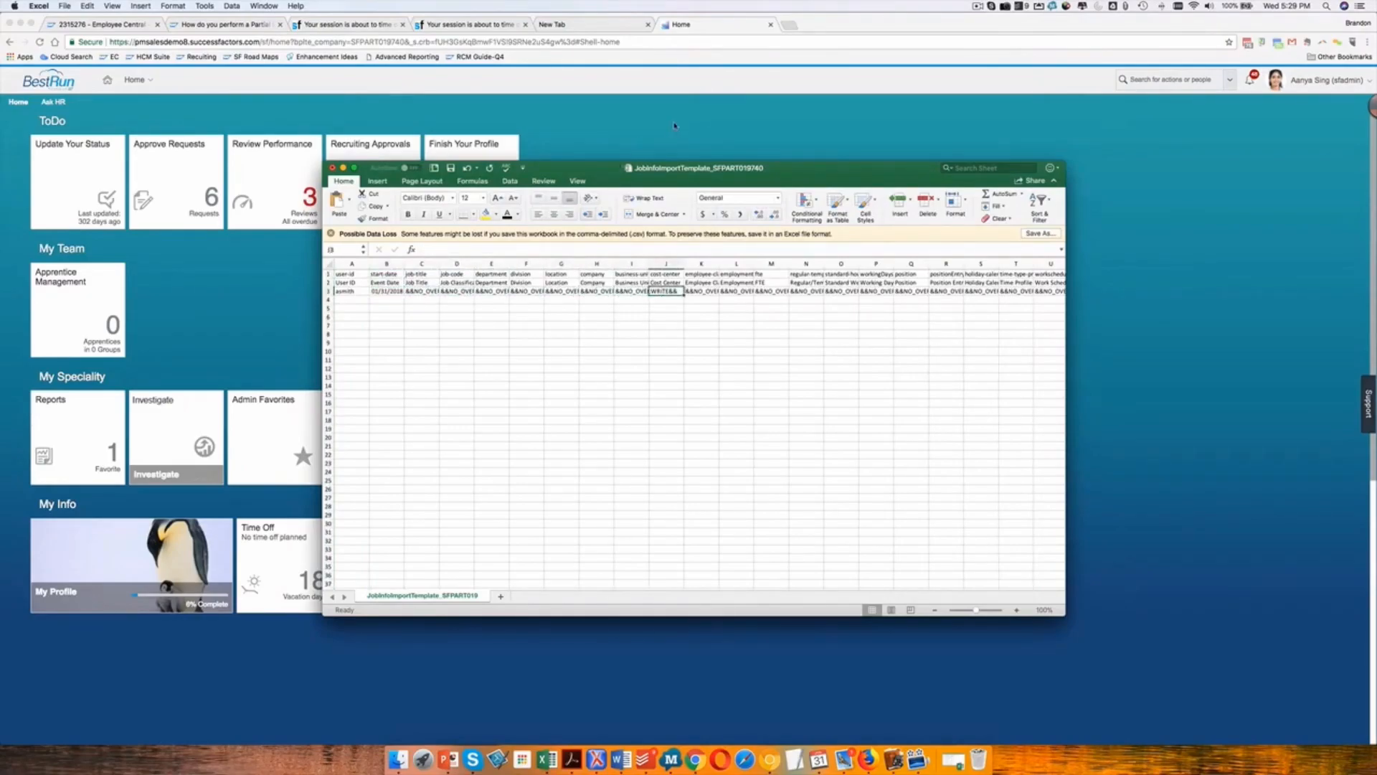
pyautogui.click(1125, 6)
pyautogui.click(1130, 18)
pyautogui.press('super+v')
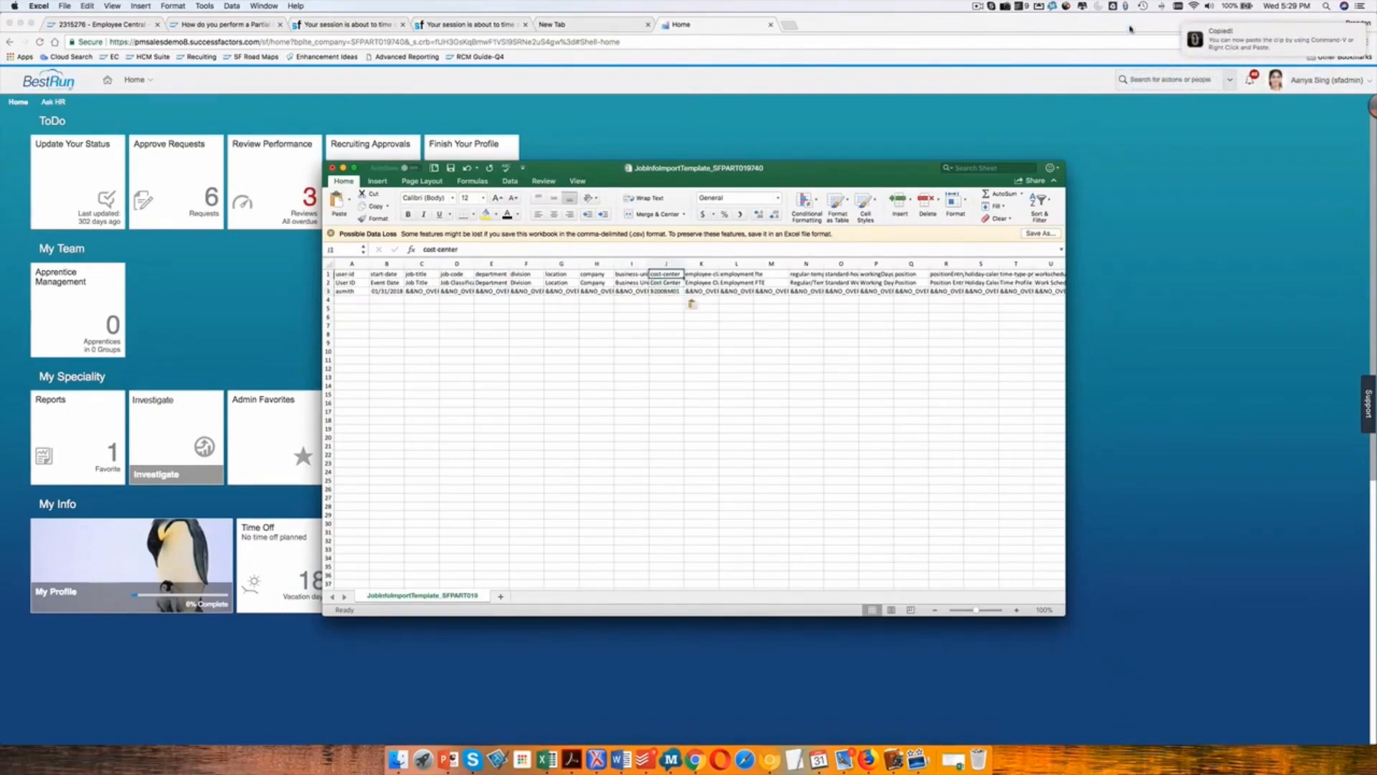
# Enter 1 in the seq-number cell of row 3.
pyautogui.press('Tab')
pyautogui.press('Tab')
pyautogui.press('Tab')
pyautogui.press('Tab')
pyautogui.press('Tab')
pyautogui.press('Tab')
pyautogui.press('Tab')
pyautogui.press('Tab')
pyautogui.press('Tab')
pyautogui.press('Tab')
pyautogui.press('Tab')
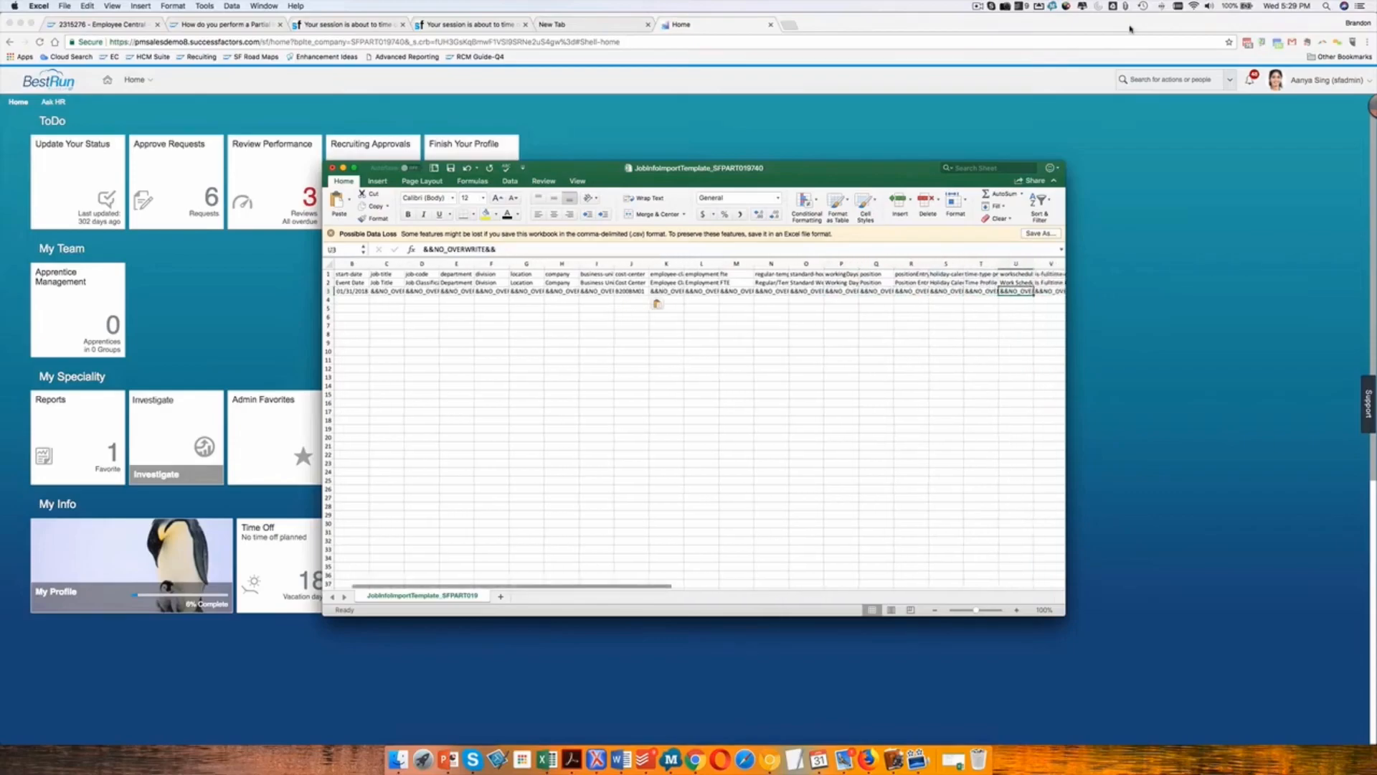
pyautogui.press('Tab')
pyautogui.press('Tab')
pyautogui.press('Tab')
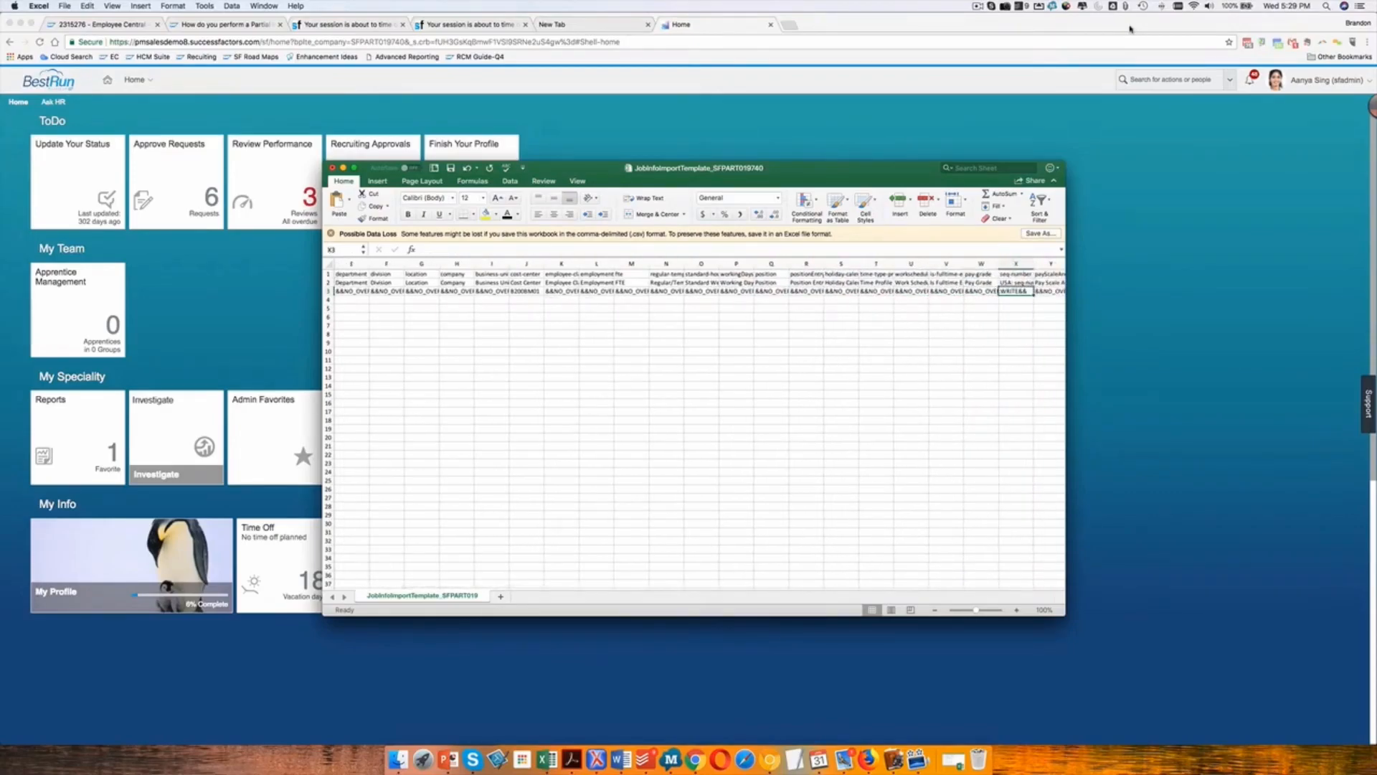
pyautogui.click(1131, 29)
pyautogui.press('super+Tab')
pyautogui.write('1')
pyautogui.press('Return')
pyautogui.press('Up')
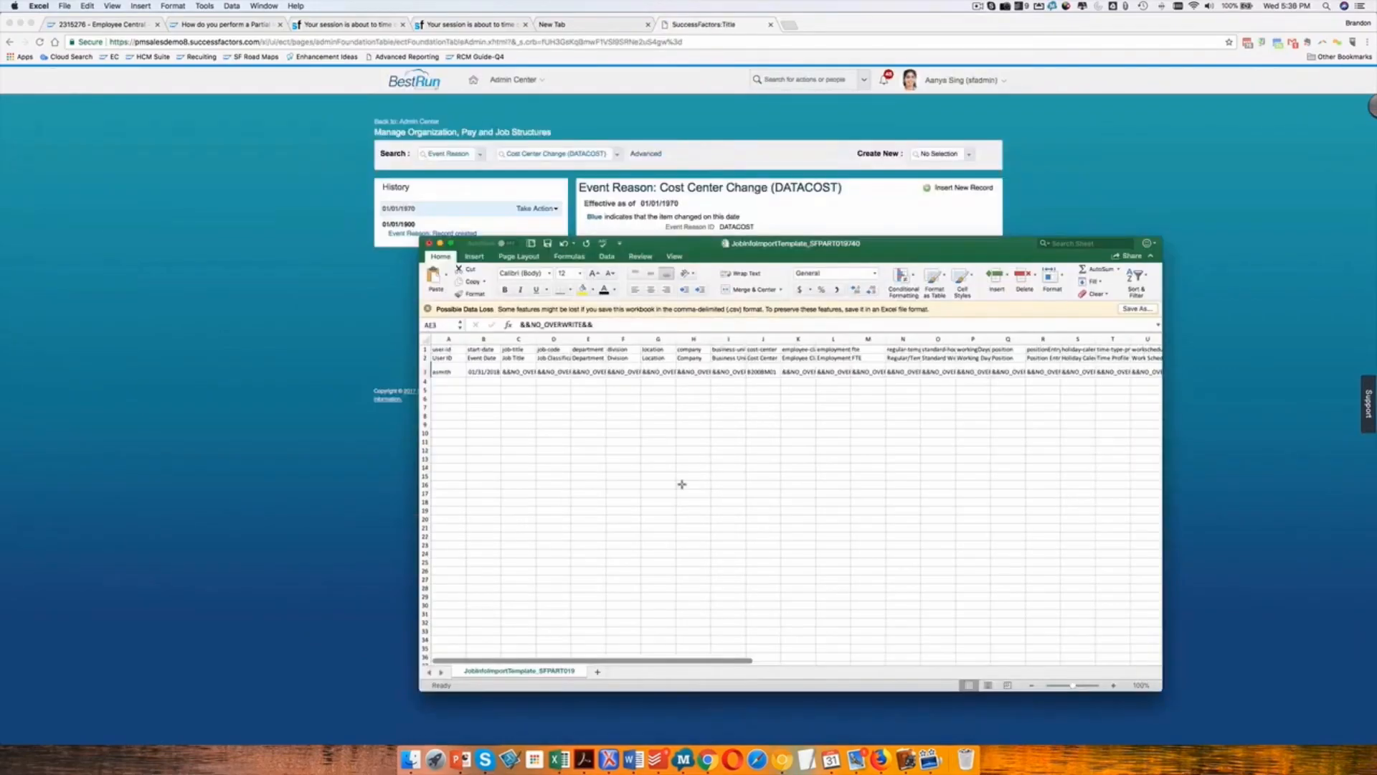
# Enter the event reason code DATACOST in the event-reason cell of row 3.
pyautogui.hscroll(3, 671, 405)
pyautogui.hscroll(5, 674, 404)
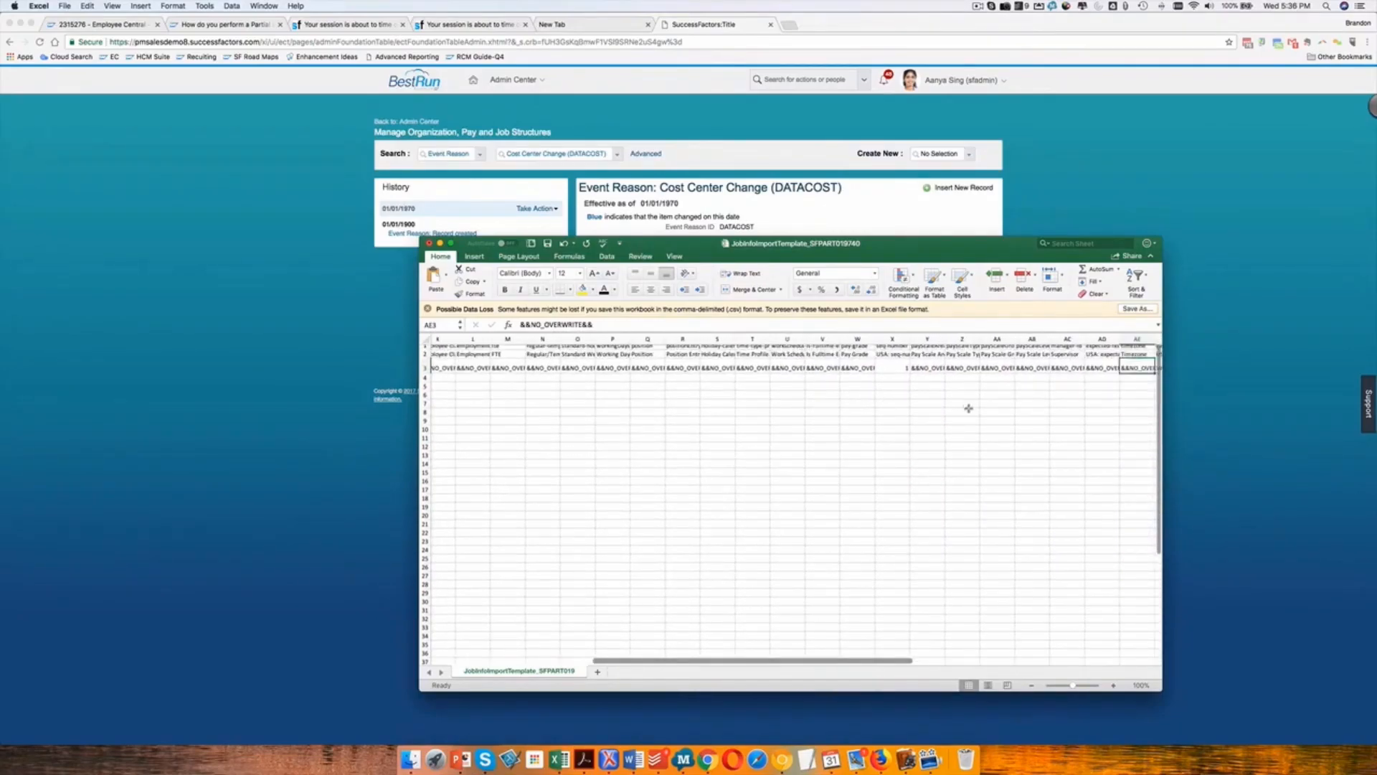
pyautogui.hscroll(4, 960, 392)
pyautogui.hscroll(3, 913, 418)
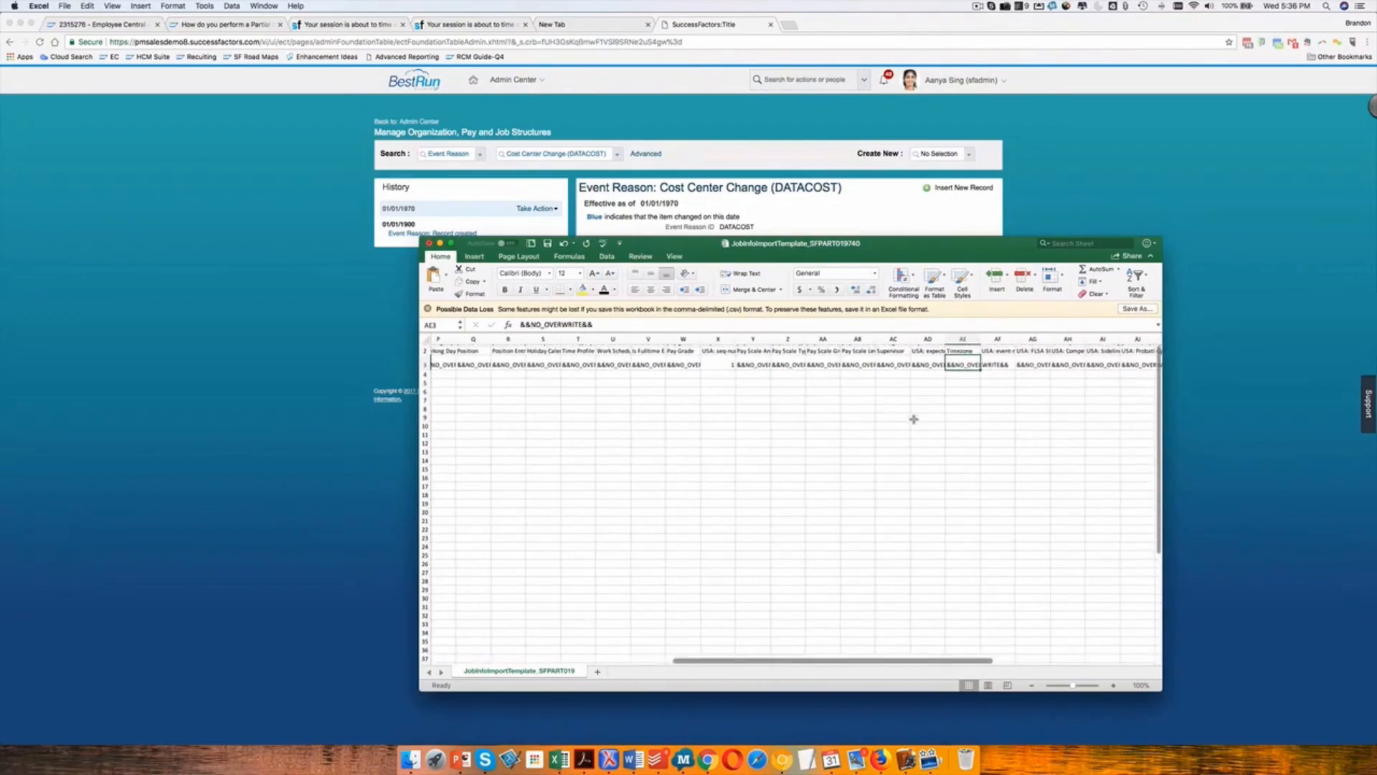
pyautogui.click(987, 372)
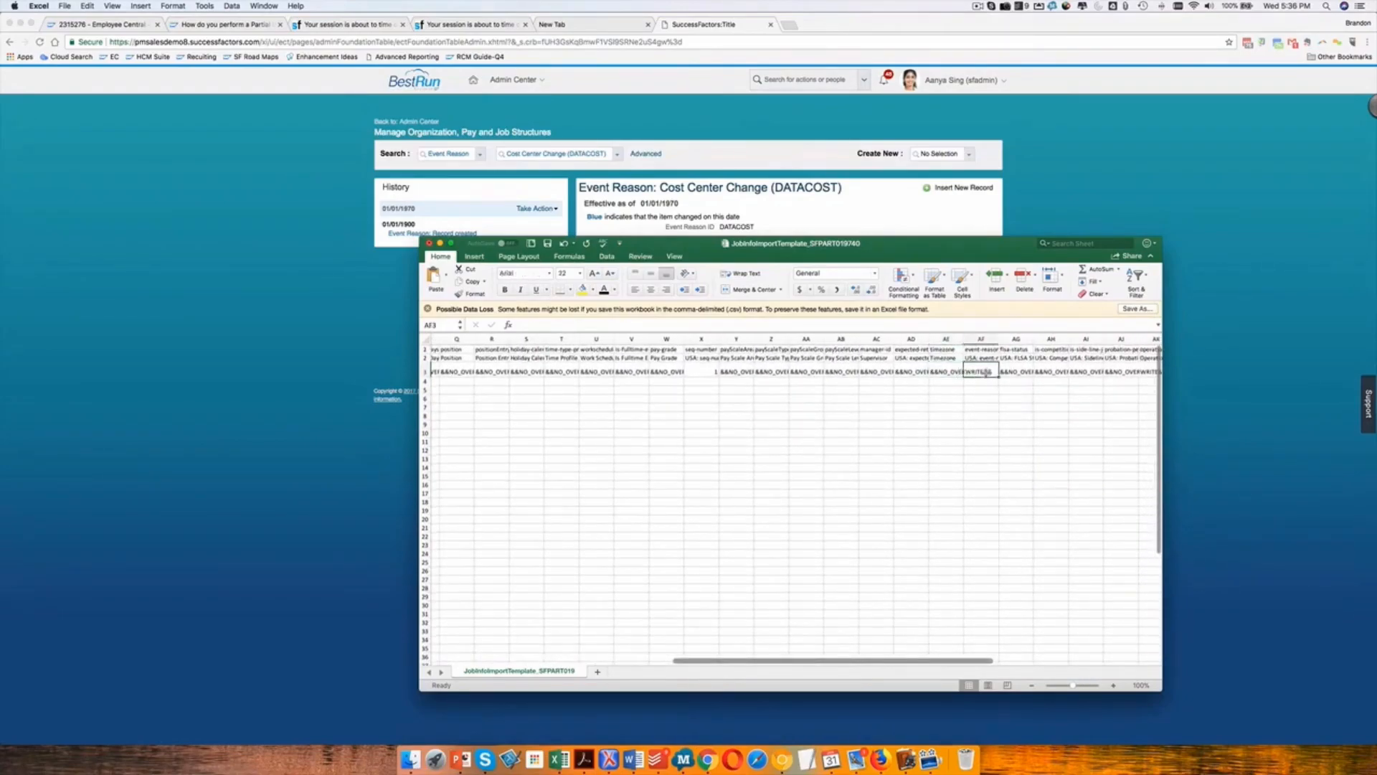
pyautogui.write('DATACOST')
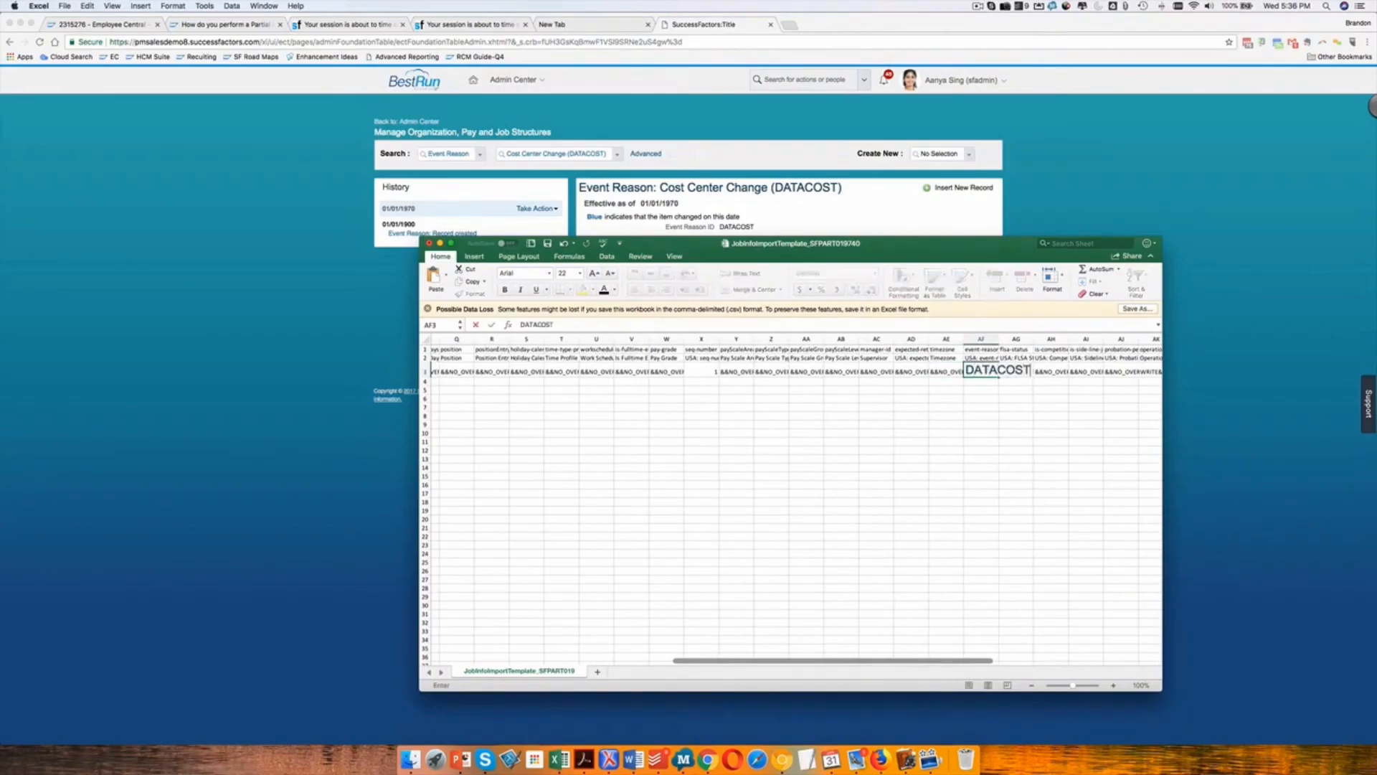
pyautogui.press('Return')
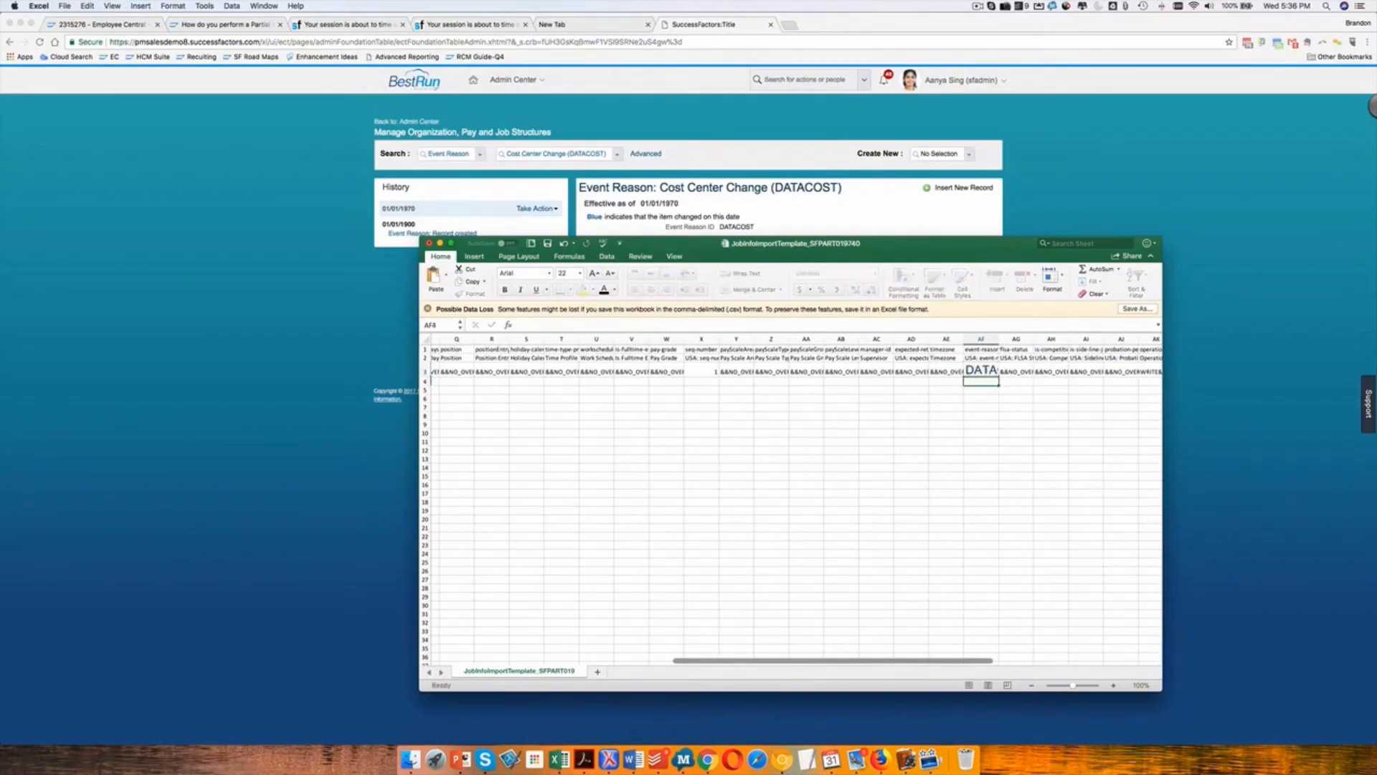
pyautogui.press('Up')
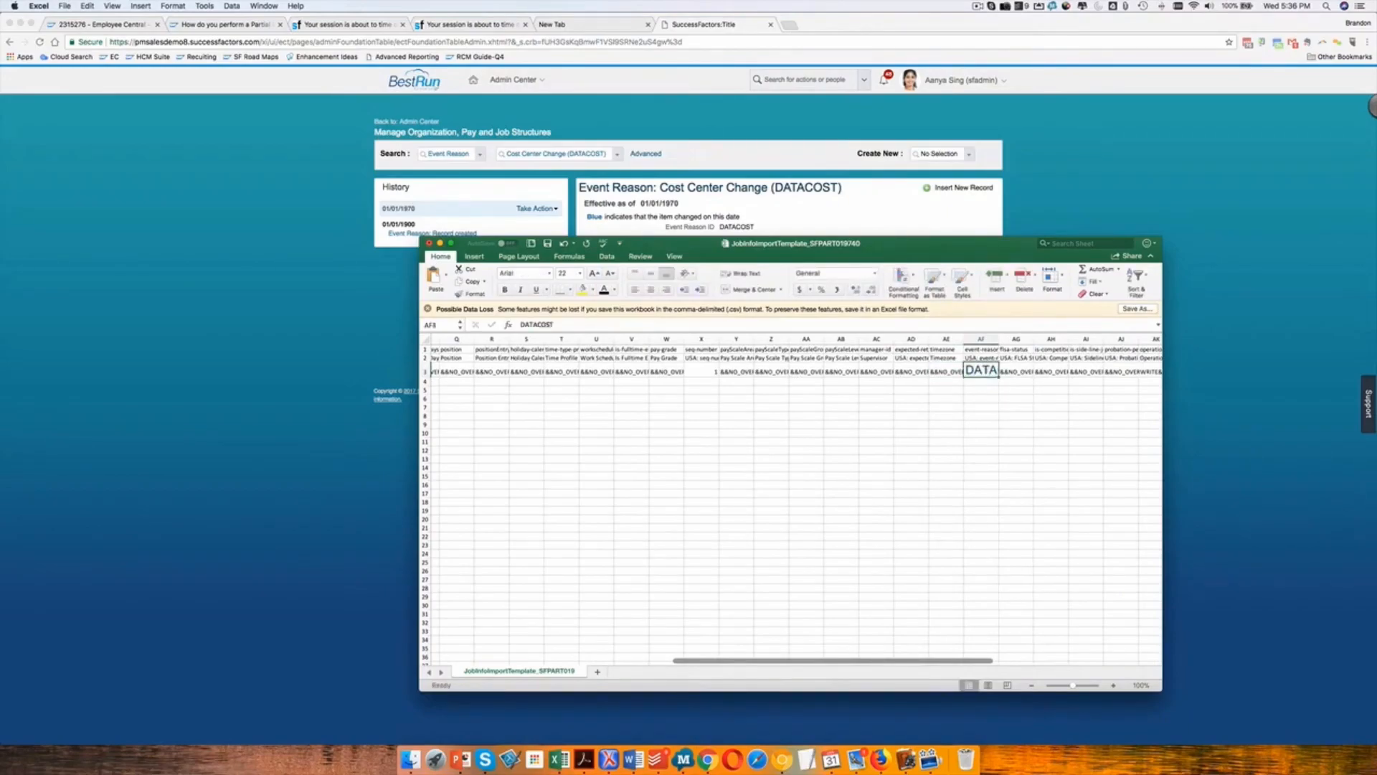
pyautogui.click(948, 382)
pyautogui.click(528, 381)
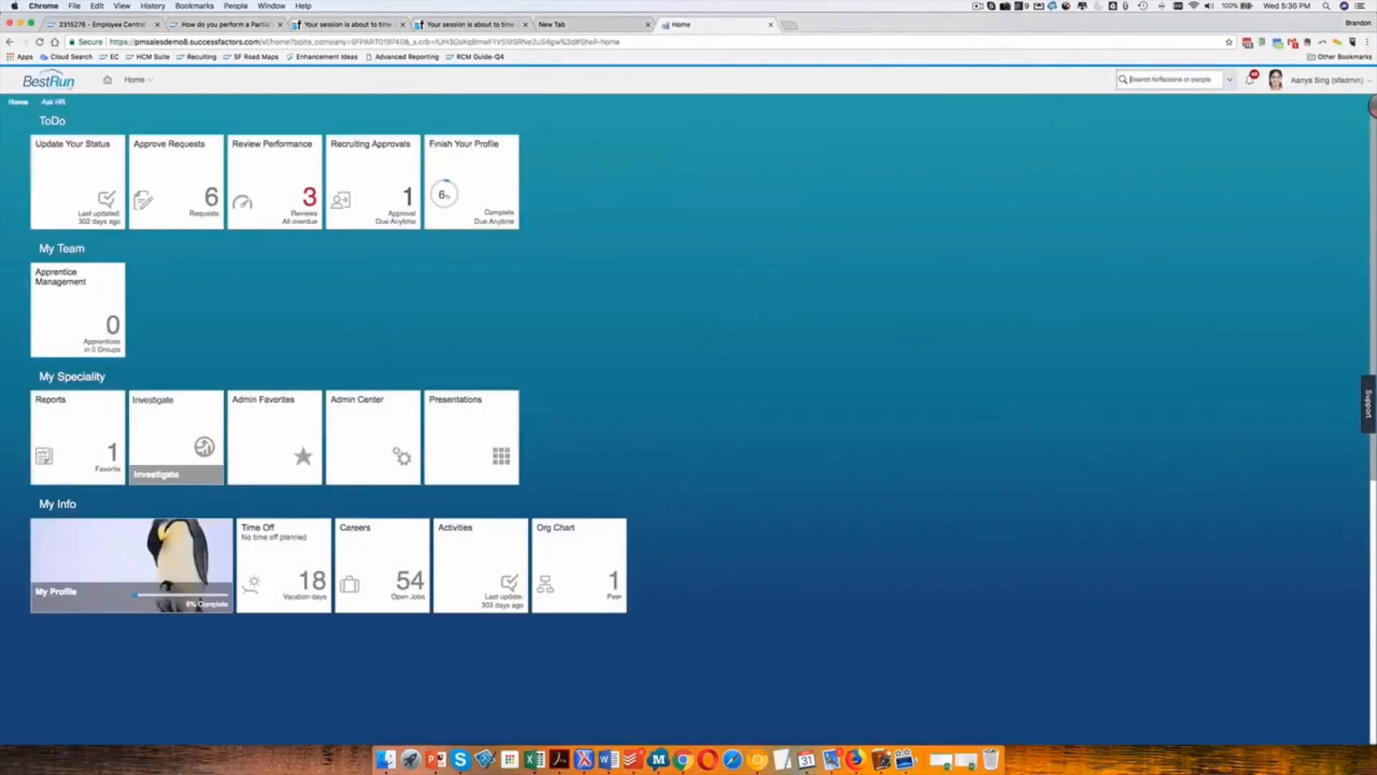
# Switch to SuccessFactors in Chrome, search for "import employee data" and open the Import Employee Data page.
pyautogui.click(1134, 79)
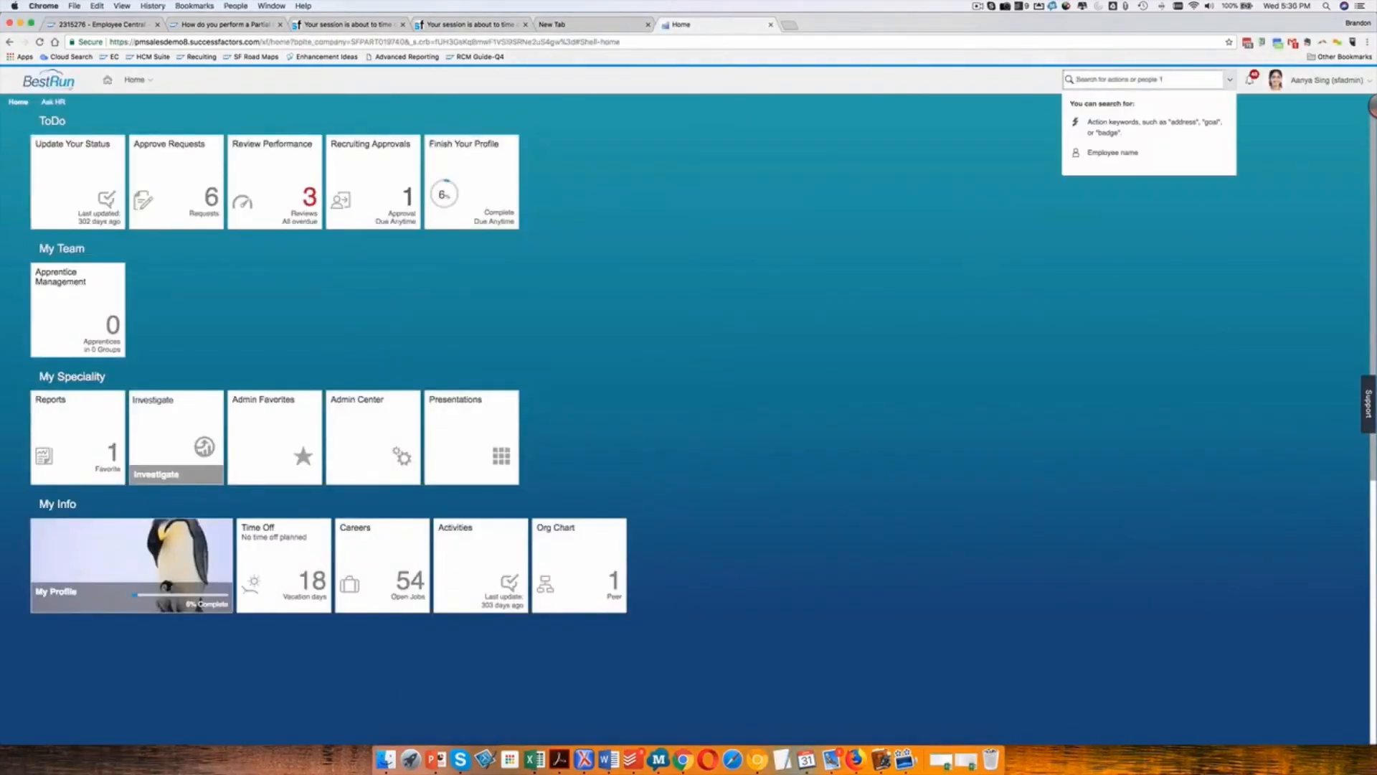
pyautogui.write('impor')
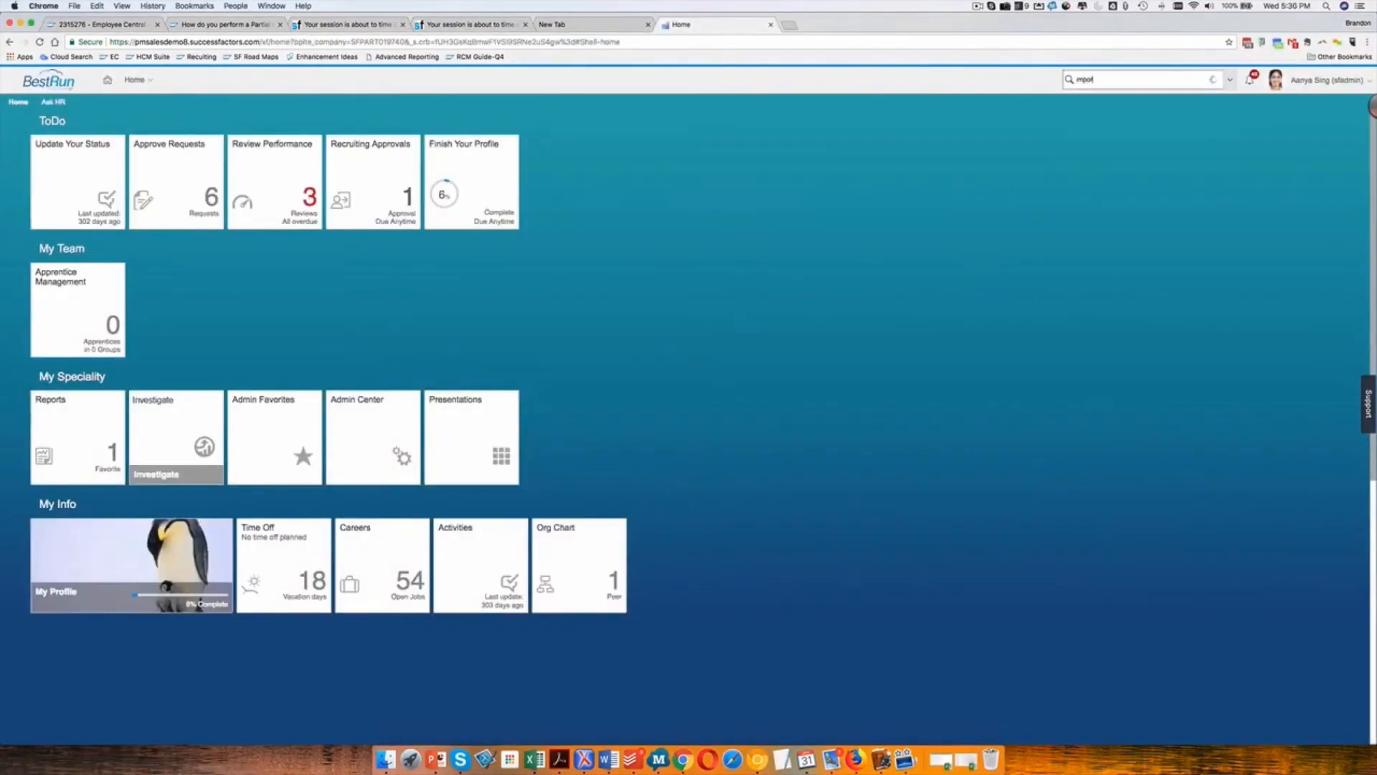
pyautogui.write('t employee data')
pyautogui.click(1126, 104)
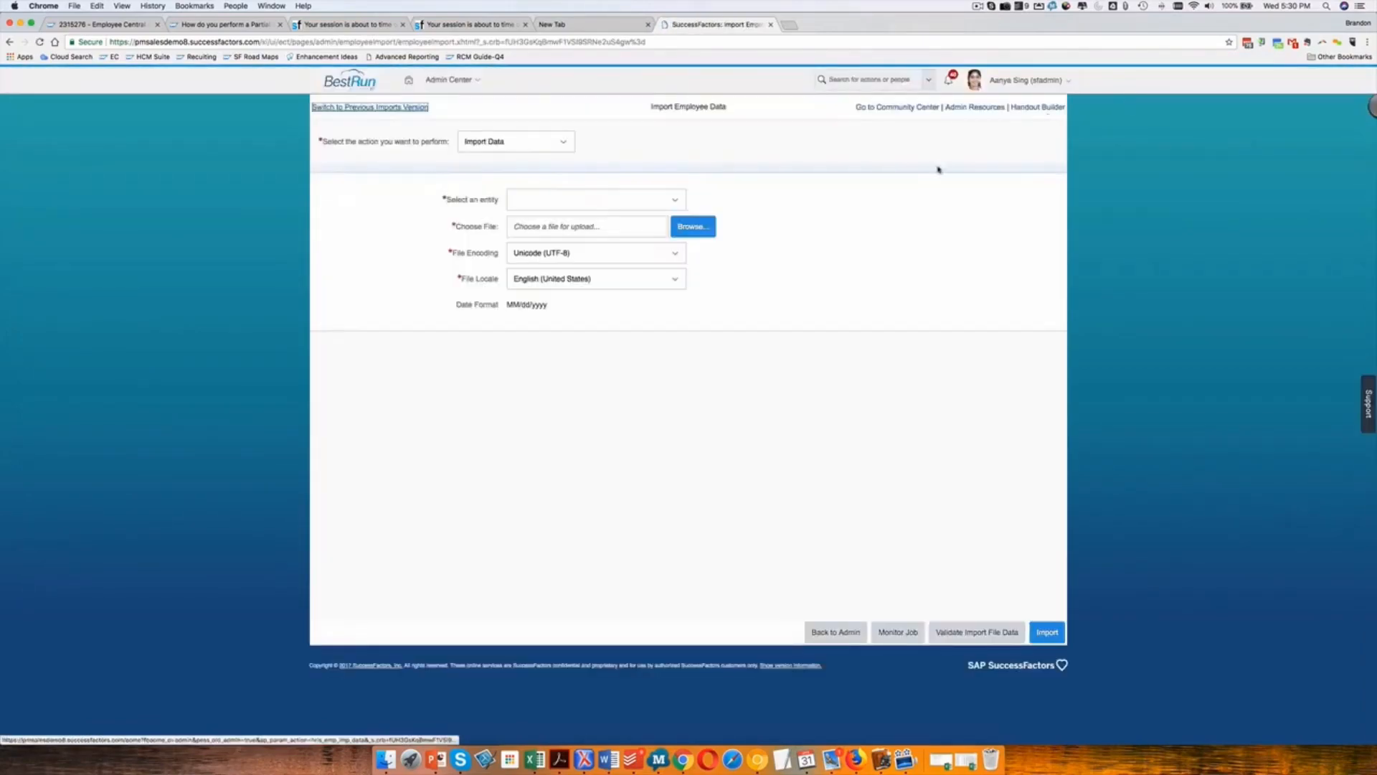
# Select Job History as the entity to import.
pyautogui.click(596, 199)
pyautogui.write('Job')
pyautogui.press('BackSpace')
pyautogui.press('Down')
pyautogui.press('Return')
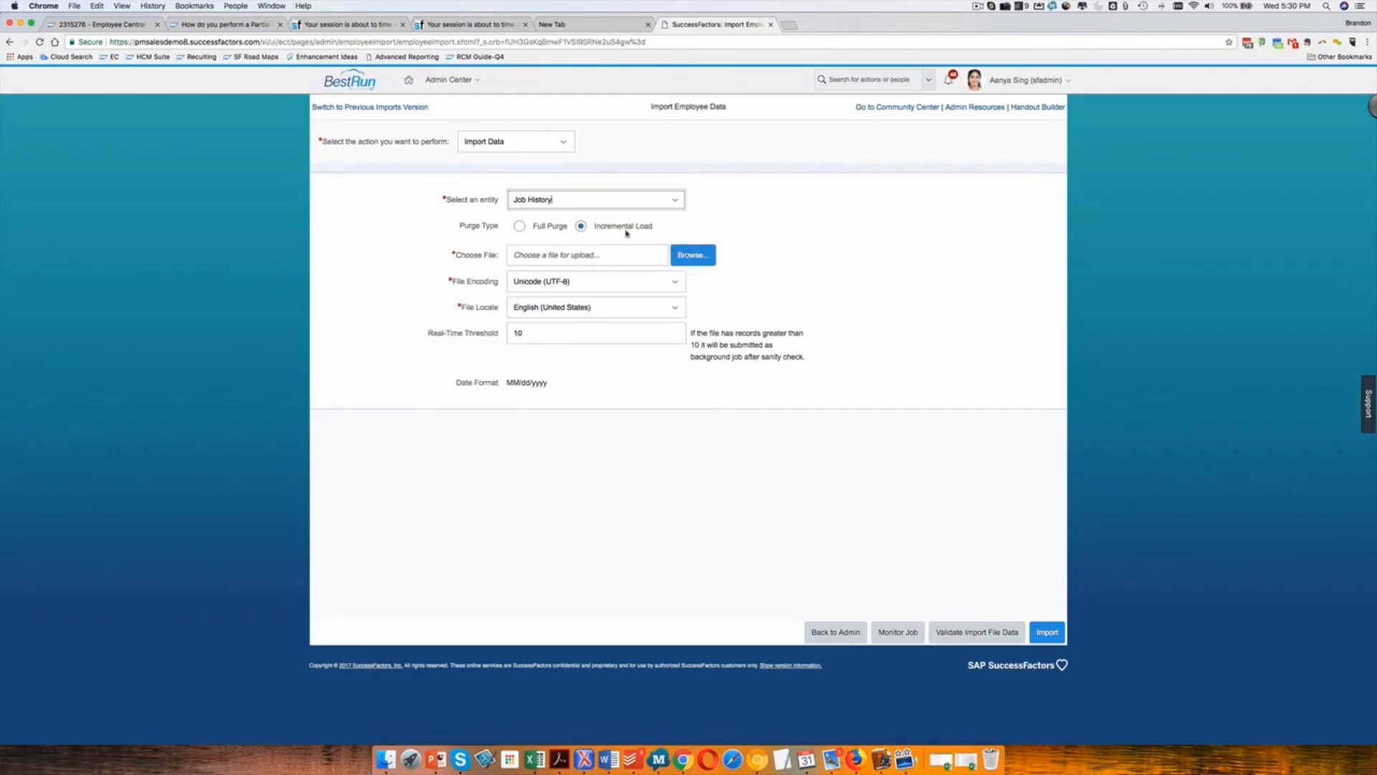
# Choose JobInfoImportTemplate_SFPART019740.csv from the Downloads folder as the file to upload.
pyautogui.click(729, 269)
pyautogui.click(696, 257)
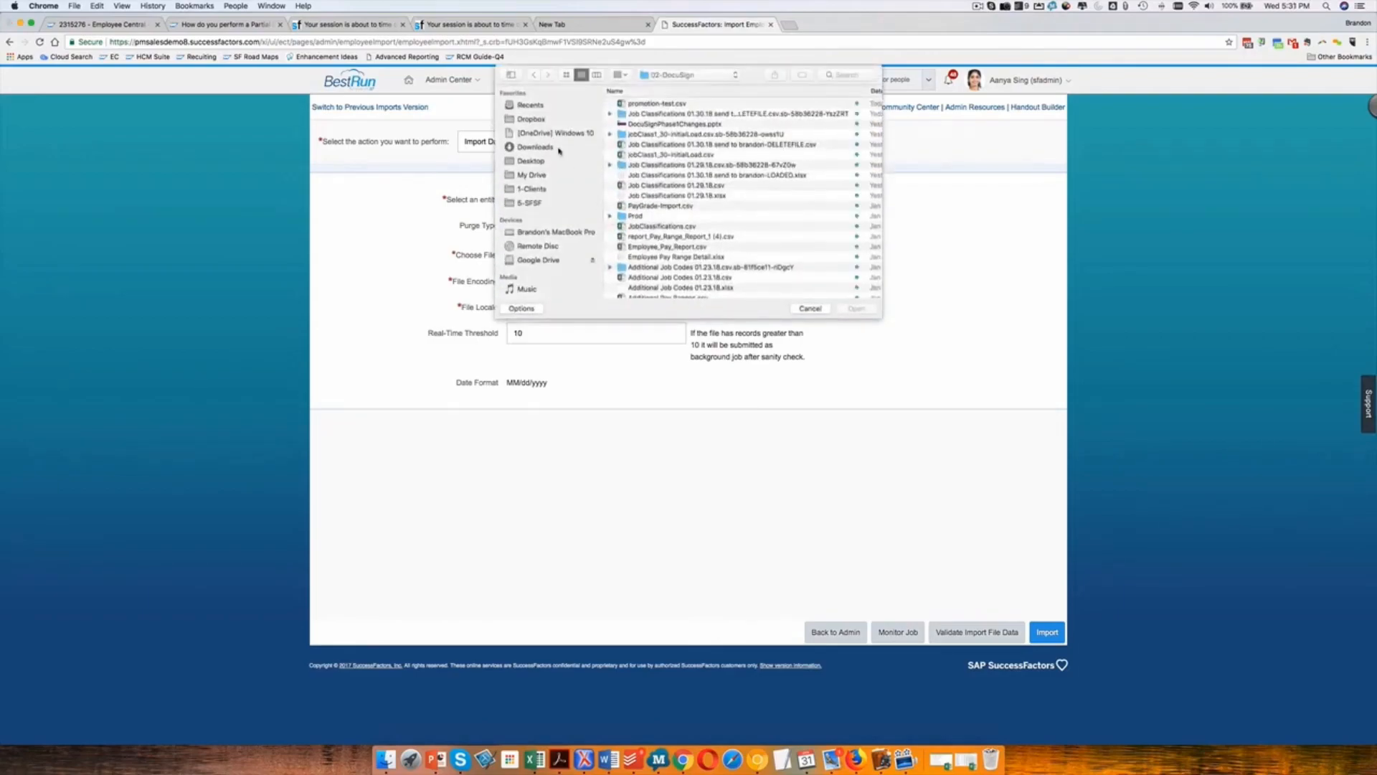
pyautogui.click(531, 148)
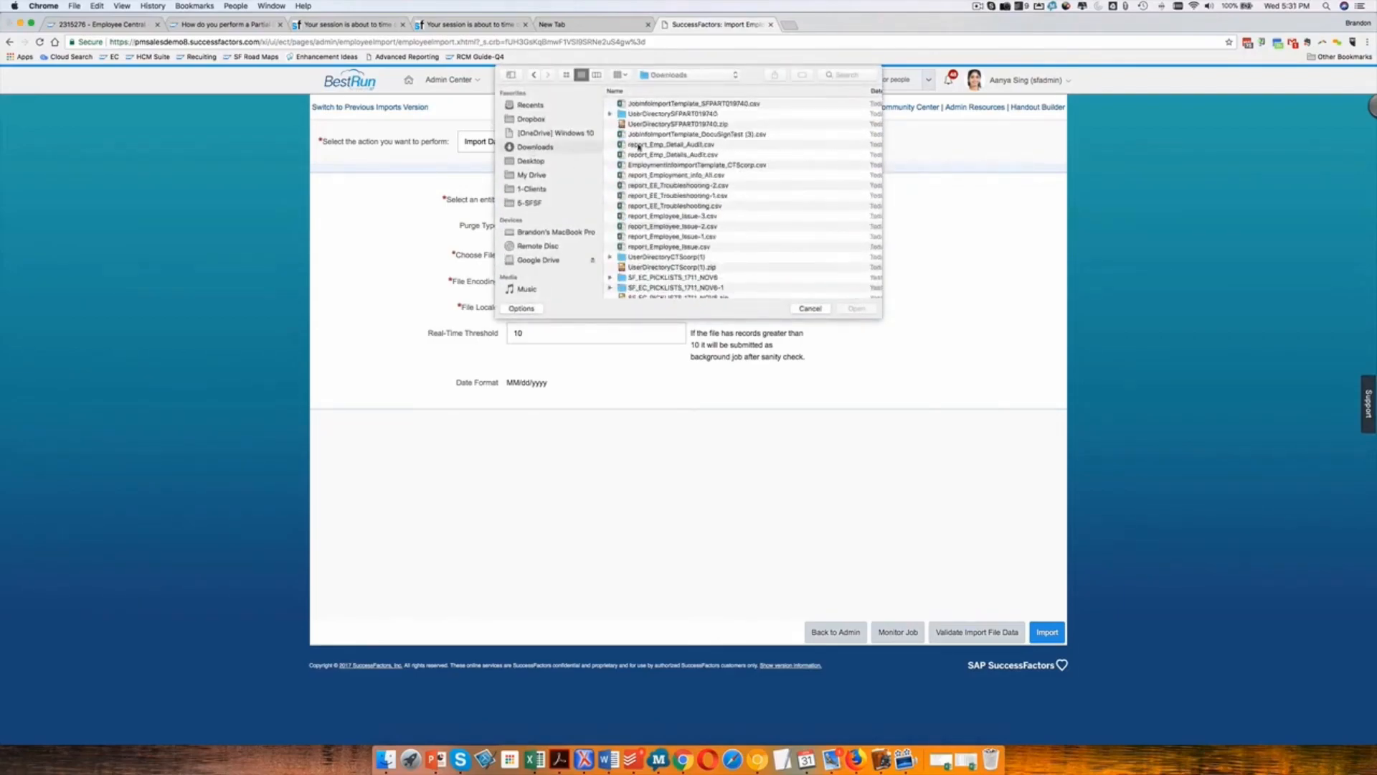
pyautogui.doubleClick(644, 103)
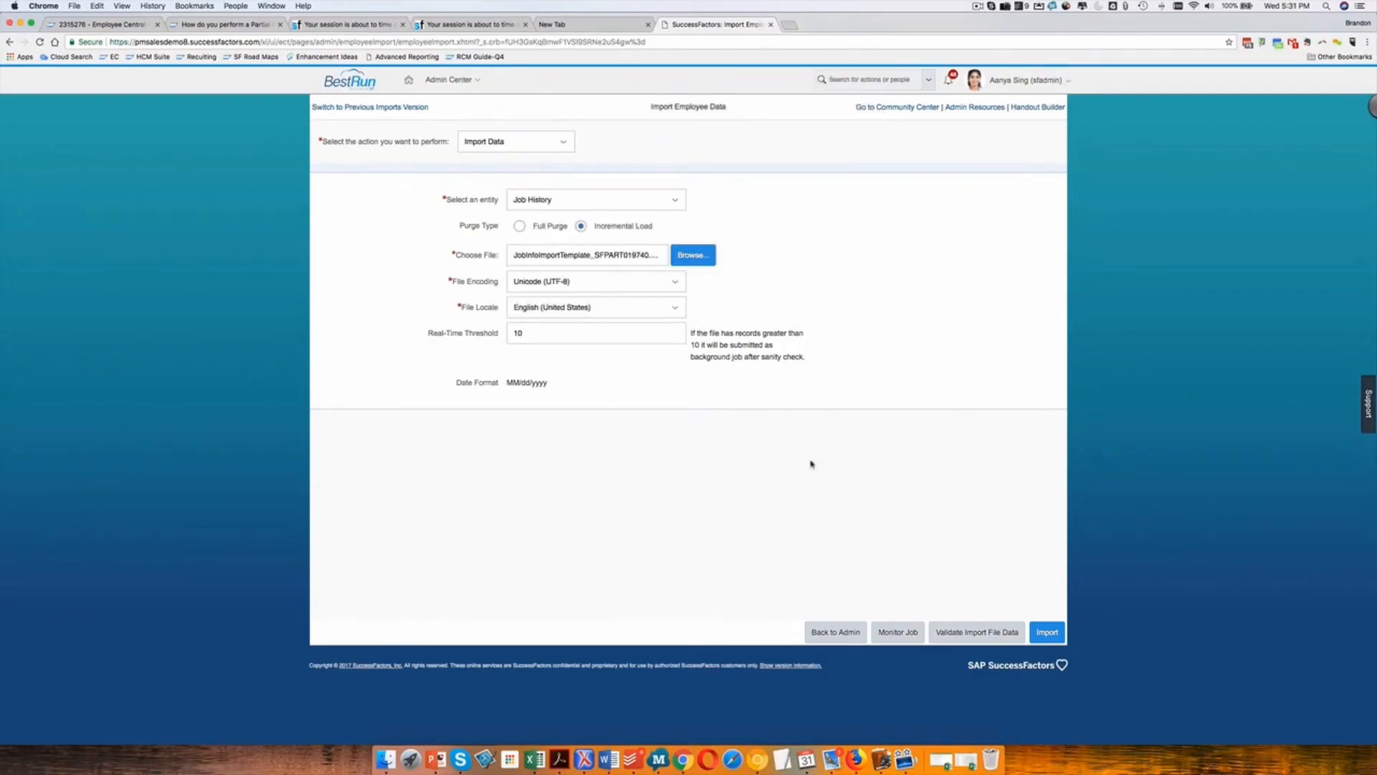
# Validate the Job History import file data and run the import.
pyautogui.click(964, 634)
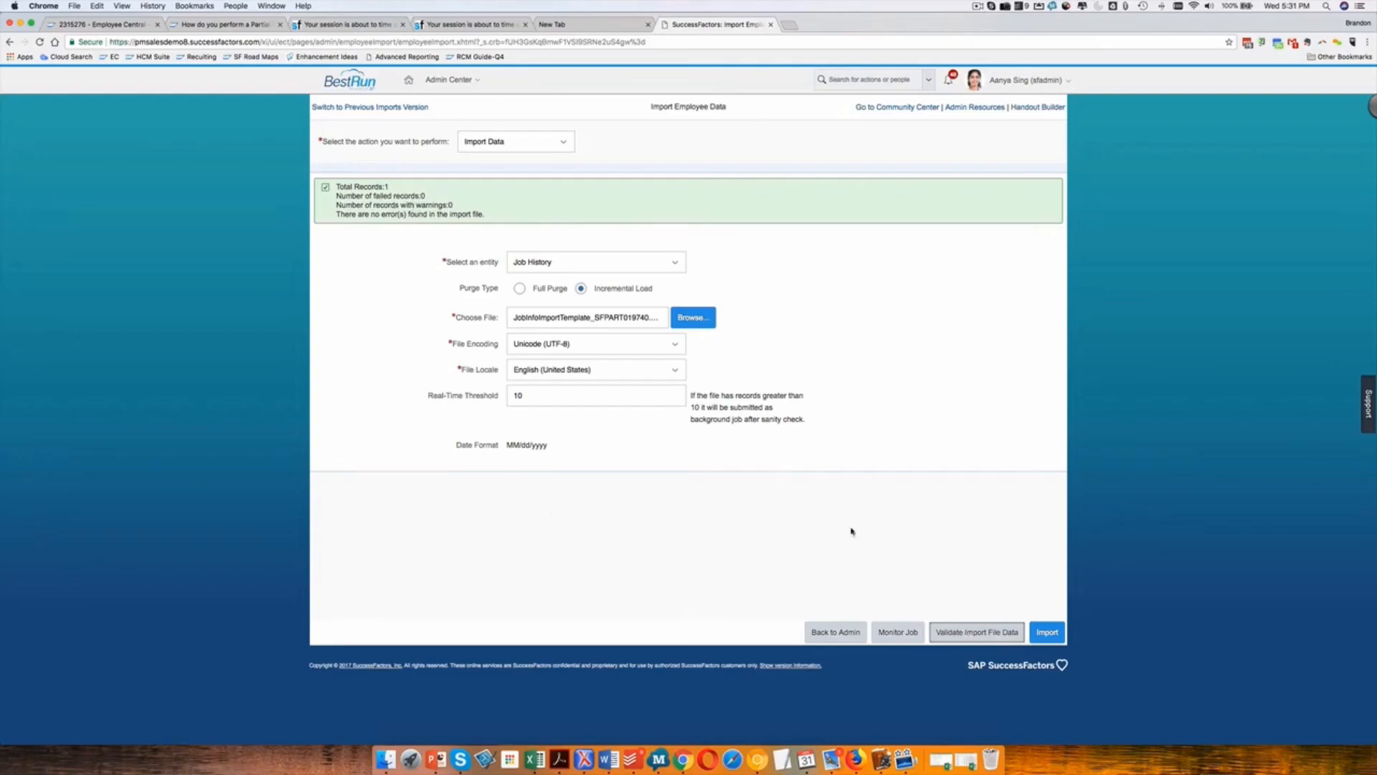
pyautogui.click(1049, 633)
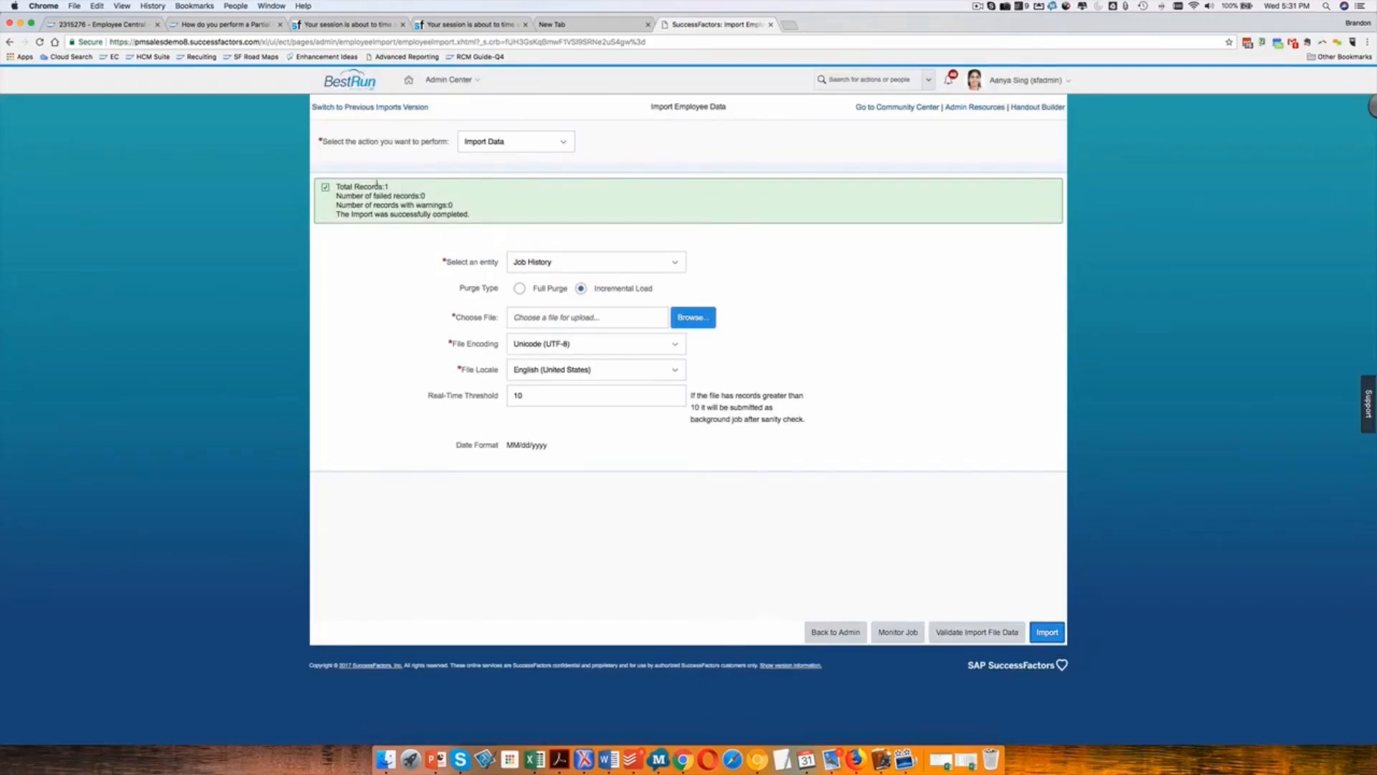
# Search for the employee by last name and open their People Profile.
pyautogui.click(830, 79)
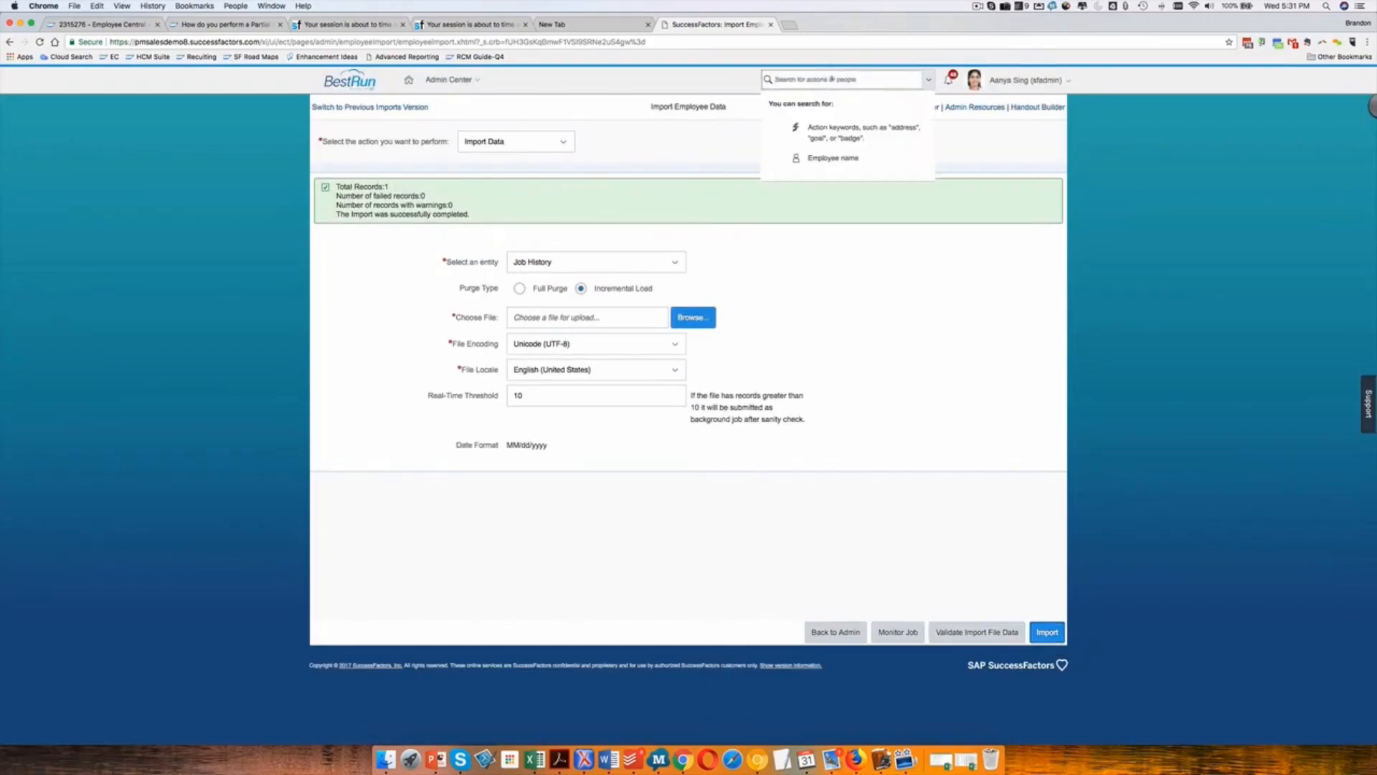
pyautogui.write('Sn')
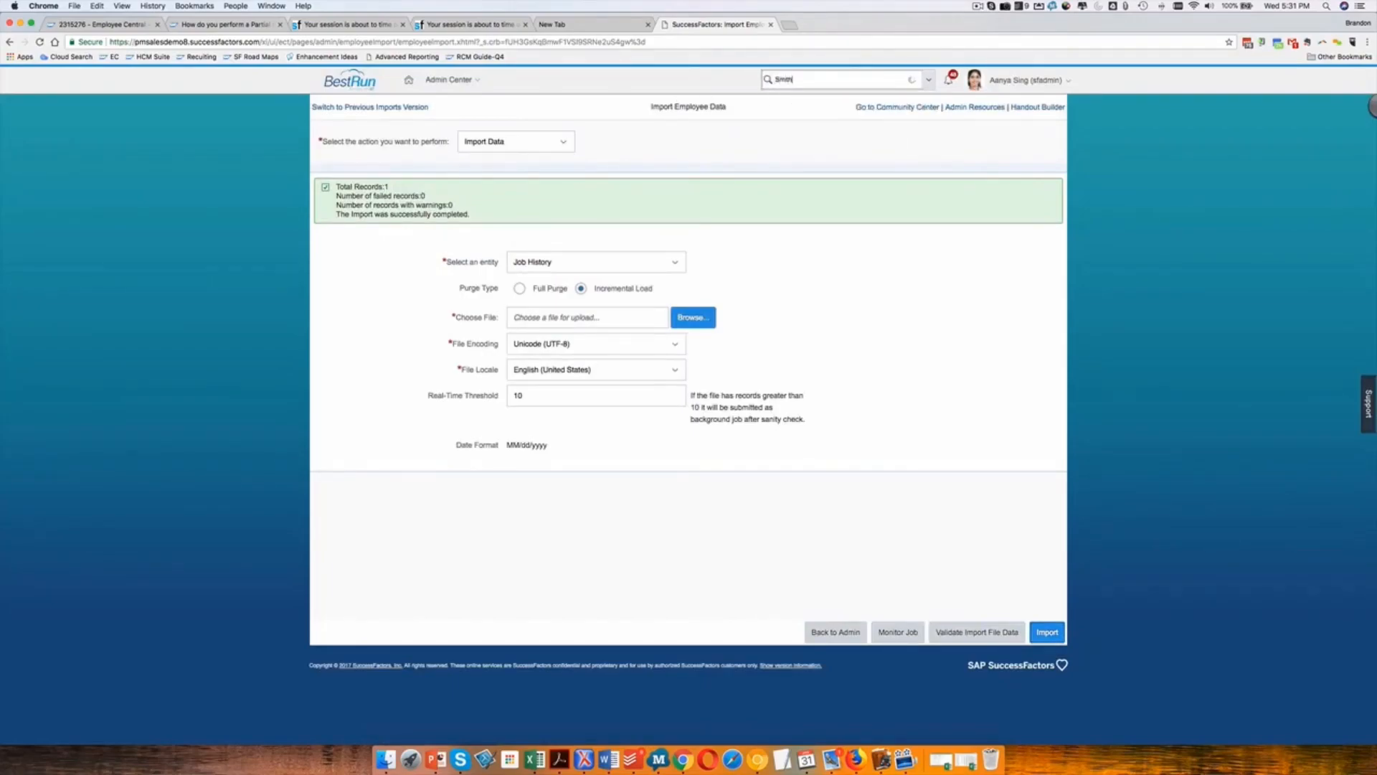
pyautogui.write('ith')
pyautogui.click(796, 100)
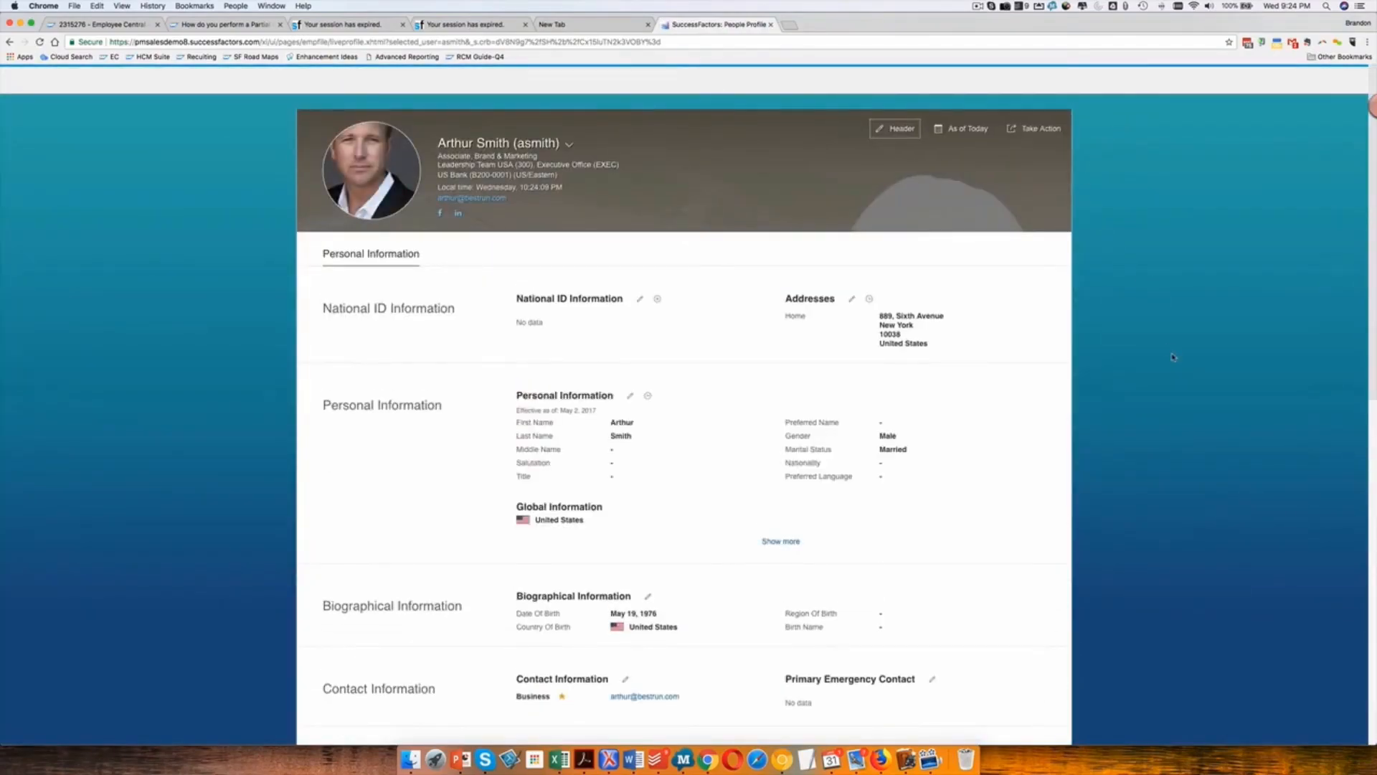
# Expand the Organization Information details in the employee's Employment Information section to check the cost center.
pyautogui.scroll(-5, 1172, 354)
pyautogui.scroll(-1, 1172, 356)
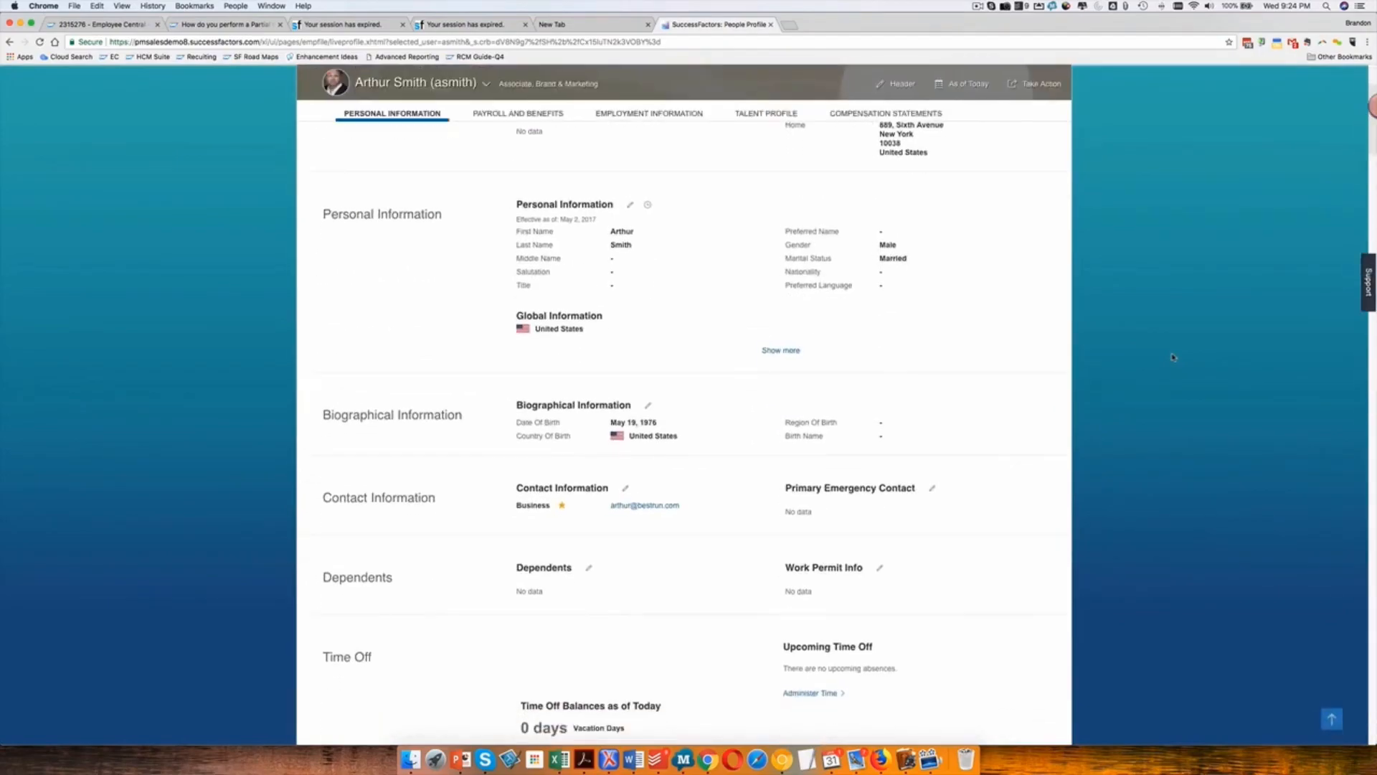
pyautogui.scroll(-10, 1172, 357)
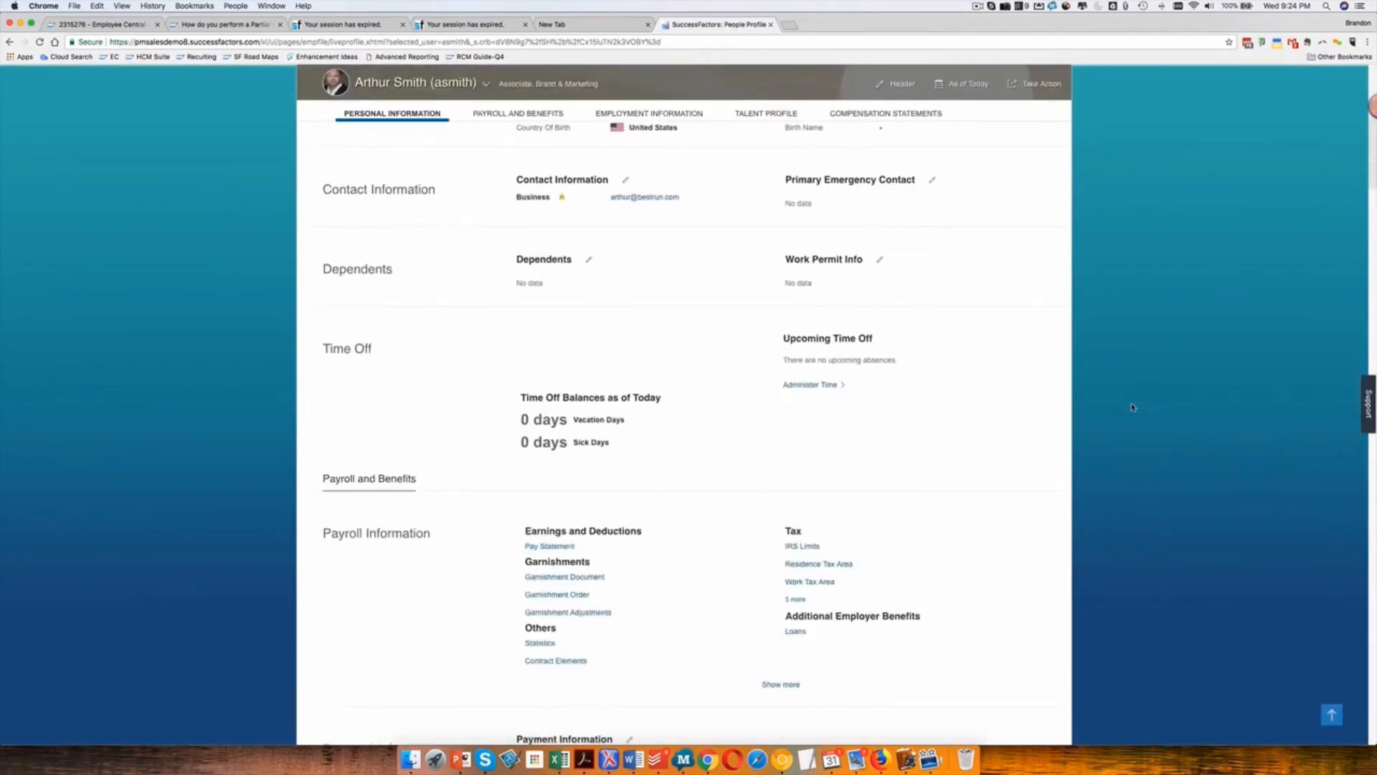
pyautogui.scroll(-12, 1133, 407)
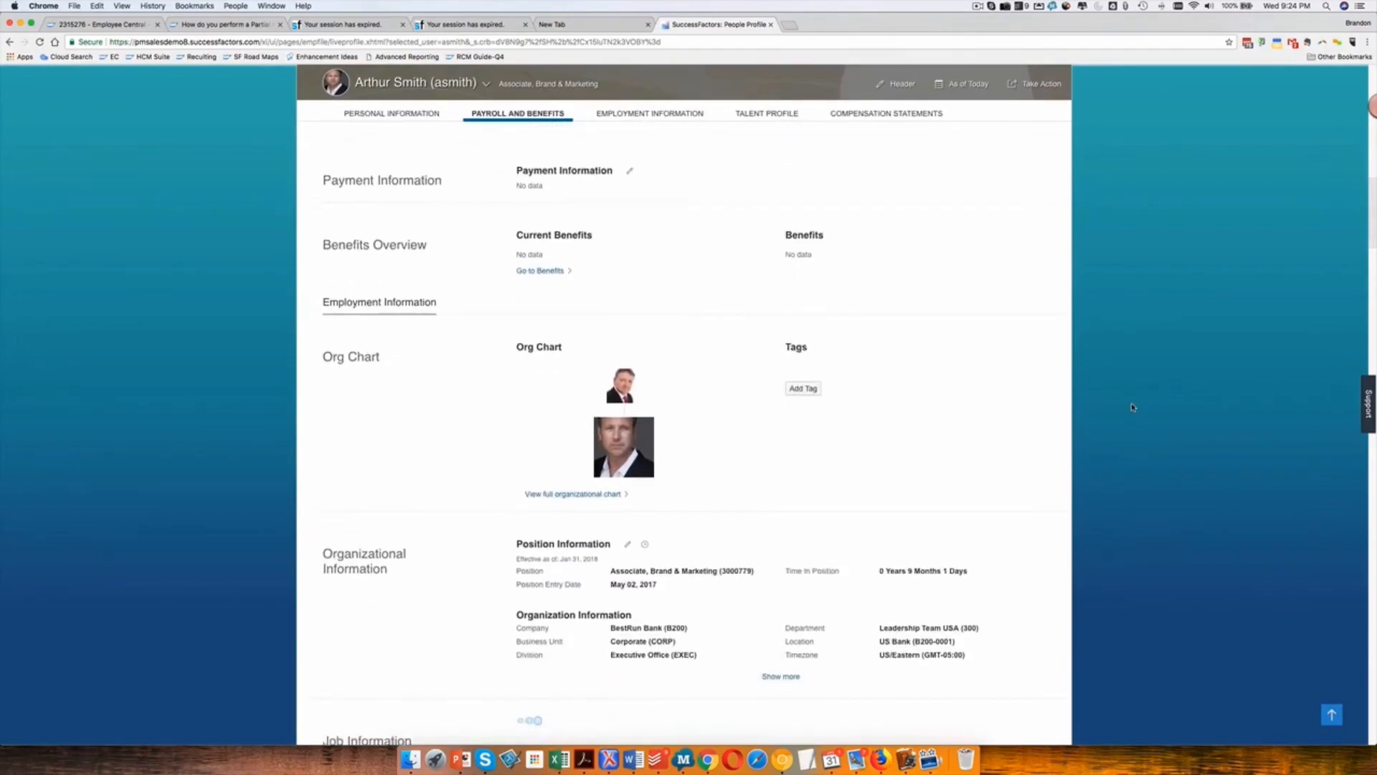
pyautogui.scroll(-6, 1133, 407)
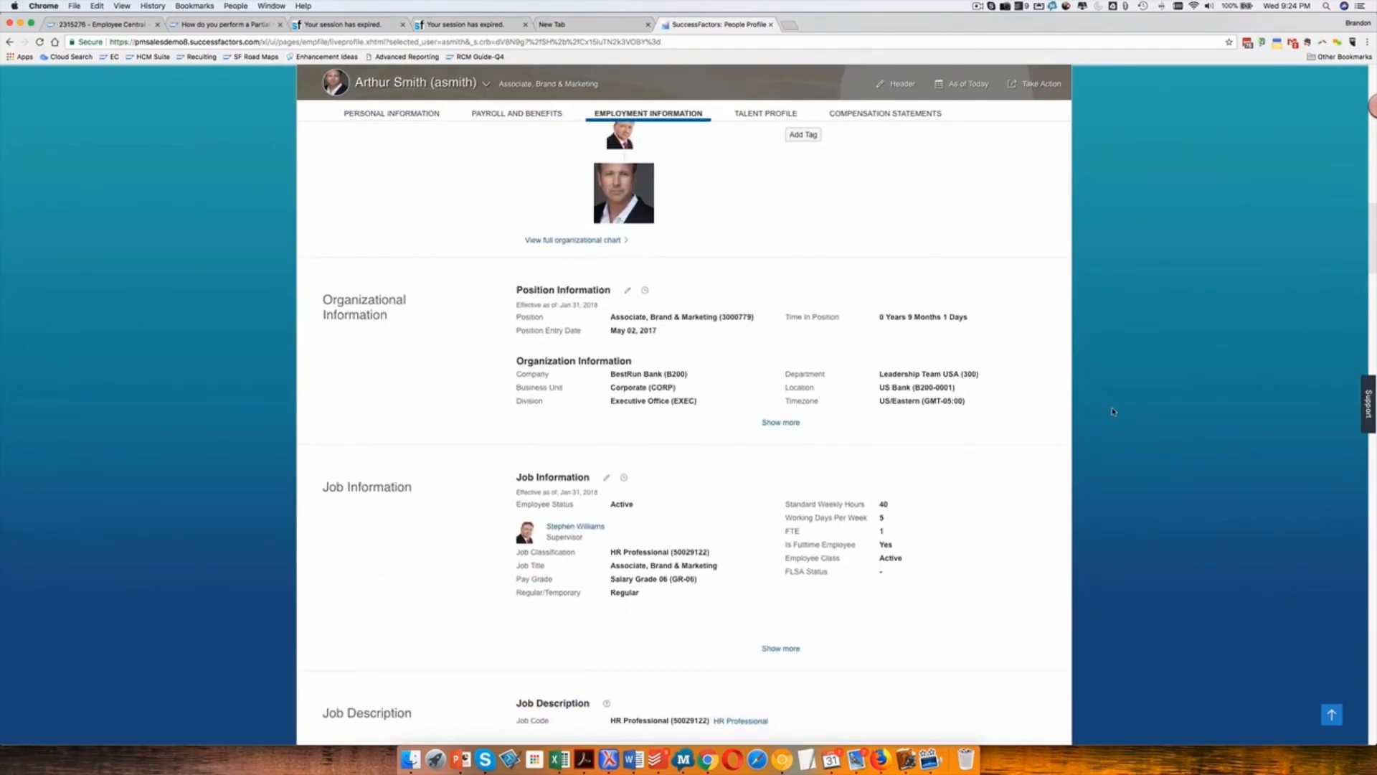
pyautogui.scroll(-1, 1033, 454)
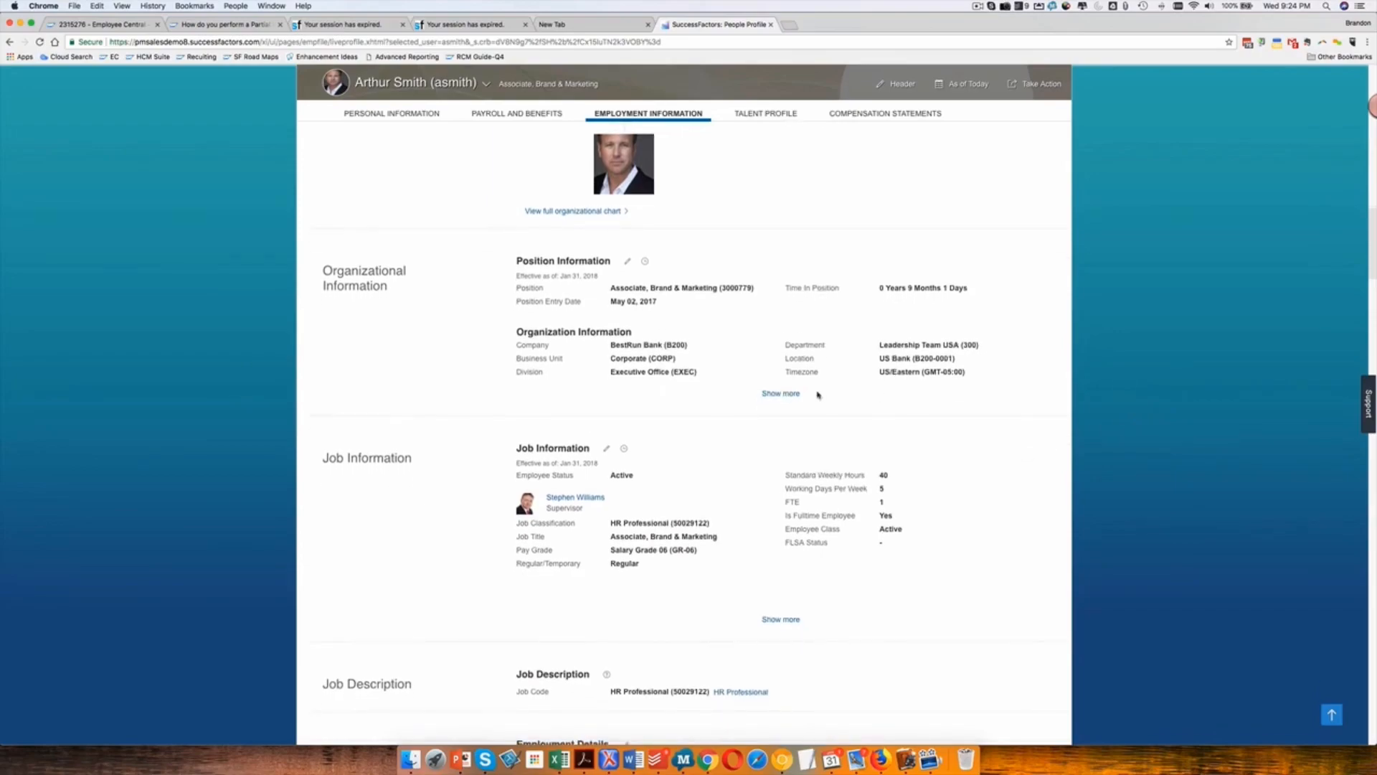
pyautogui.scroll(3, 790, 612)
pyautogui.click(789, 485)
pyautogui.scroll(-5, 822, 307)
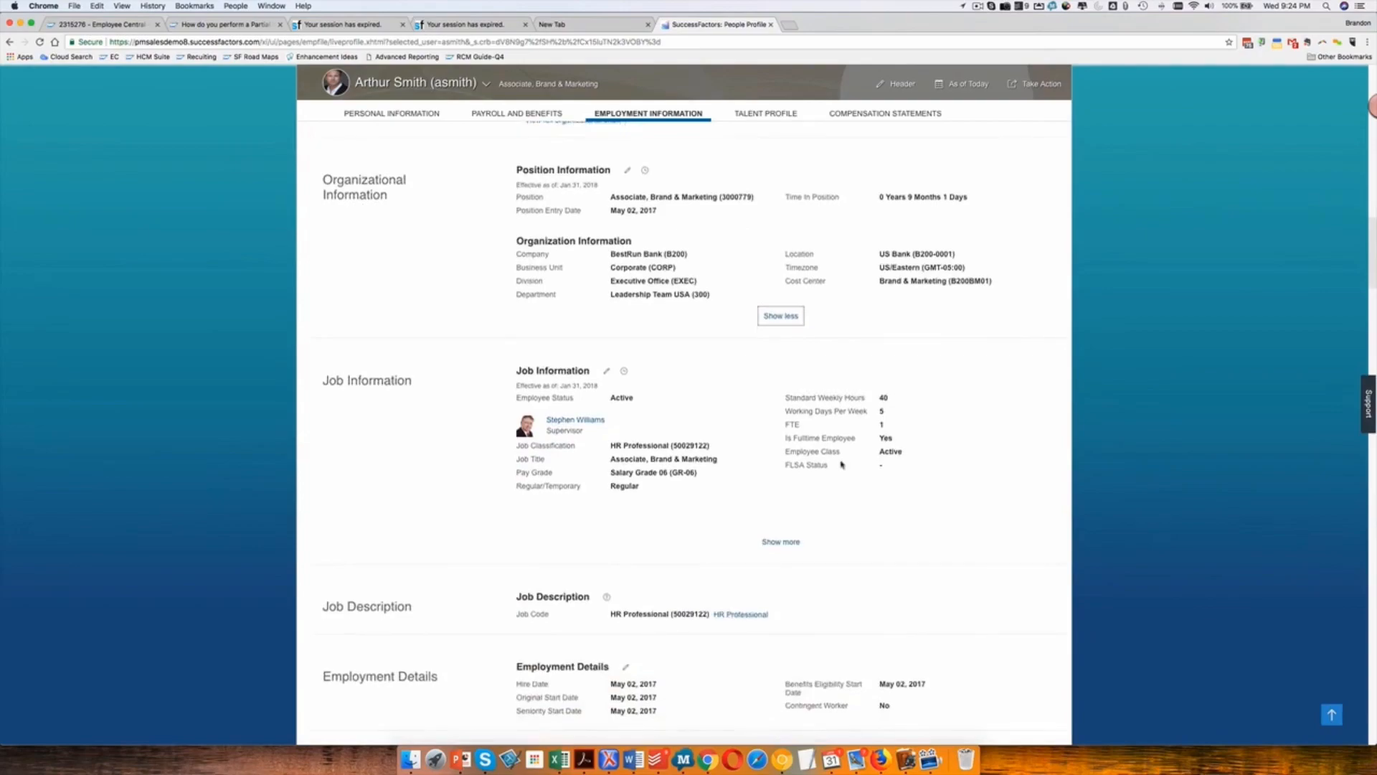